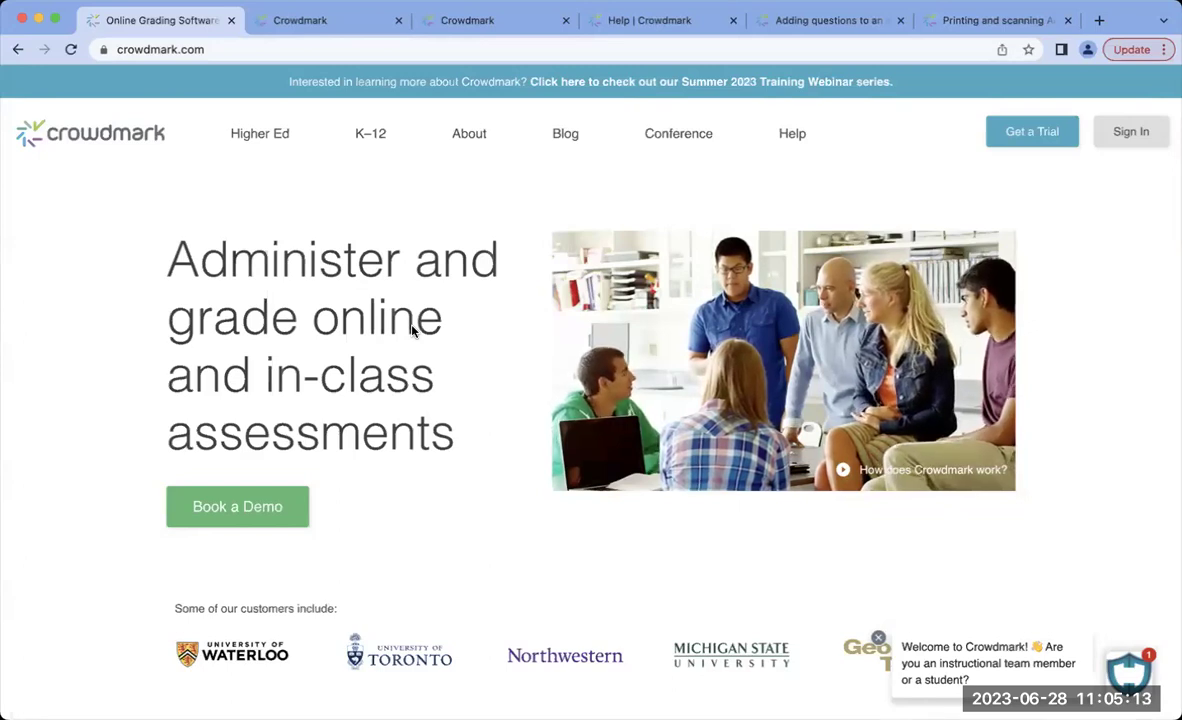
Sign in to Crowdmark with email, entering the account email and password
click(1135, 143)
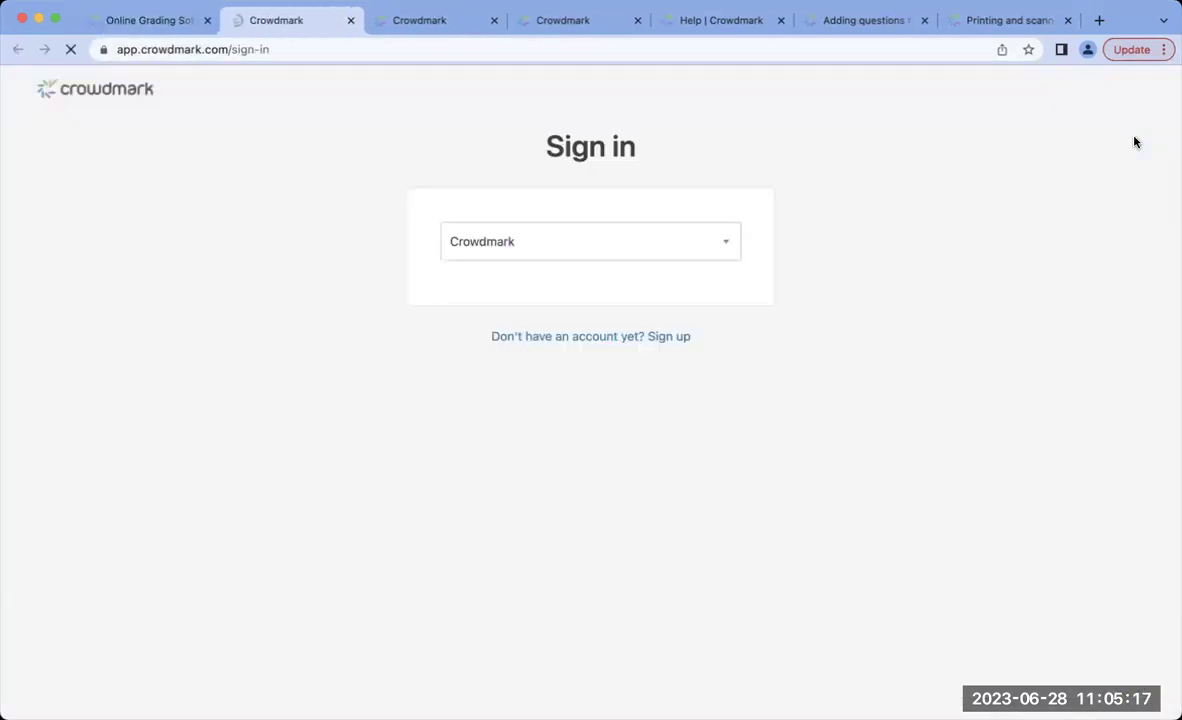
click(578, 602)
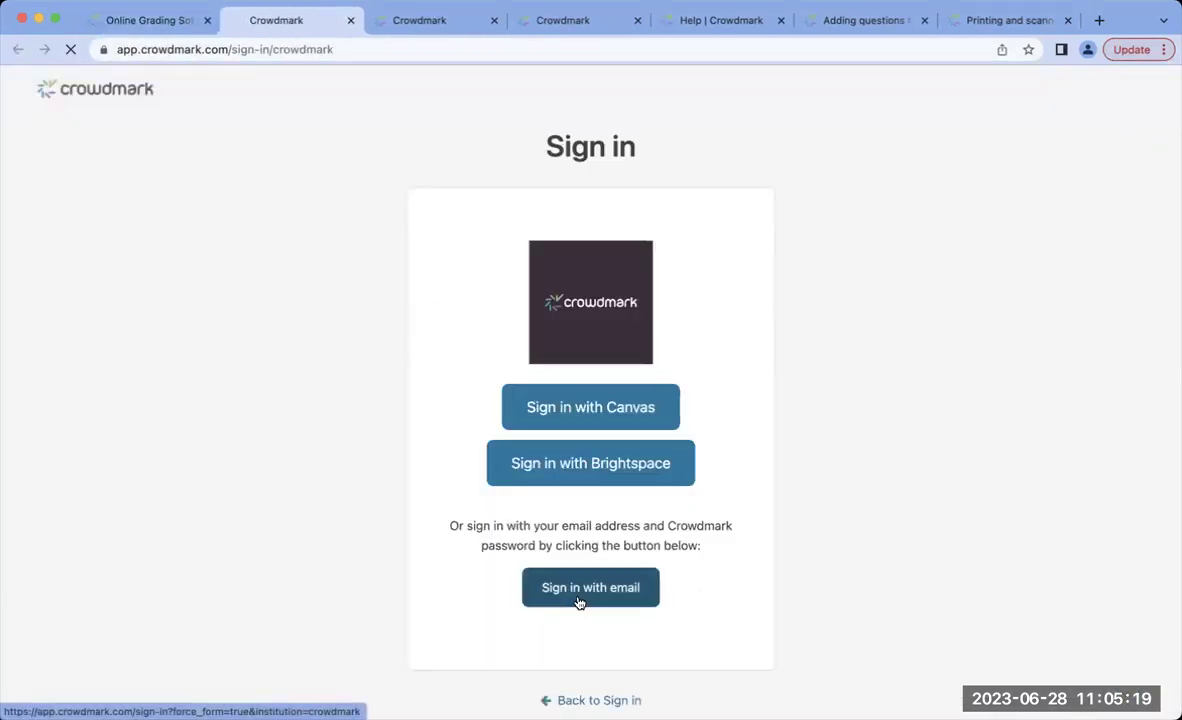
click(654, 302)
click(646, 332)
click(628, 345)
text(•••••••••)
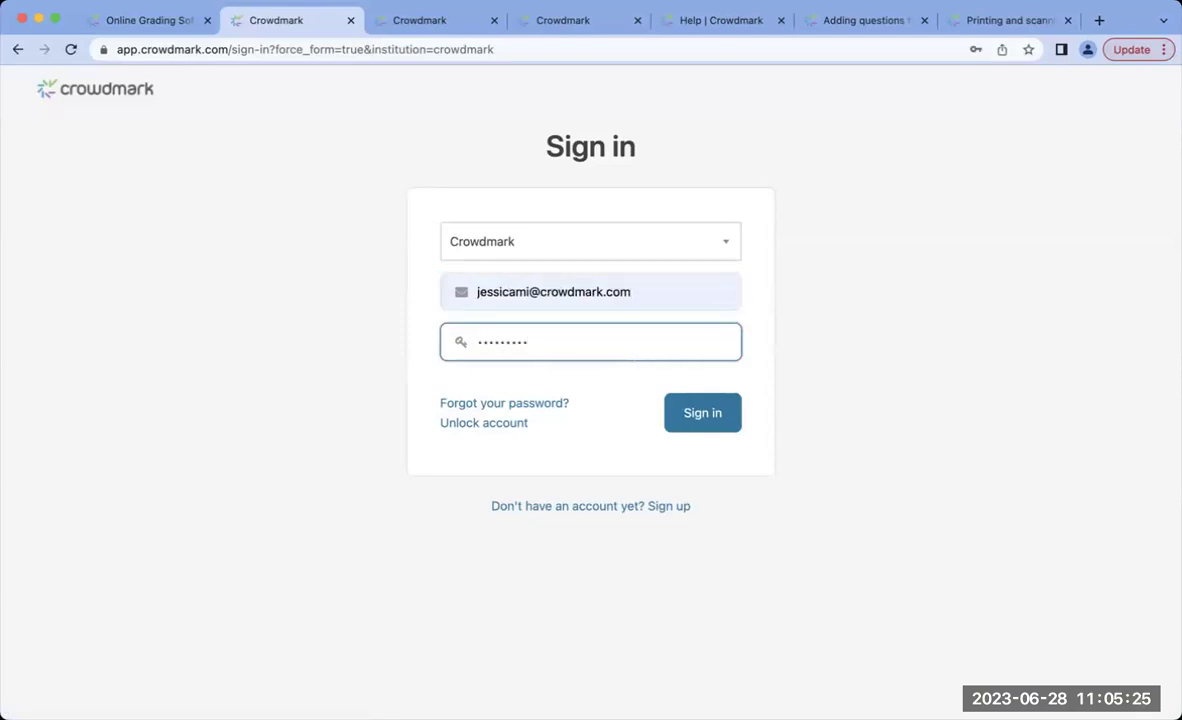
key(Return)
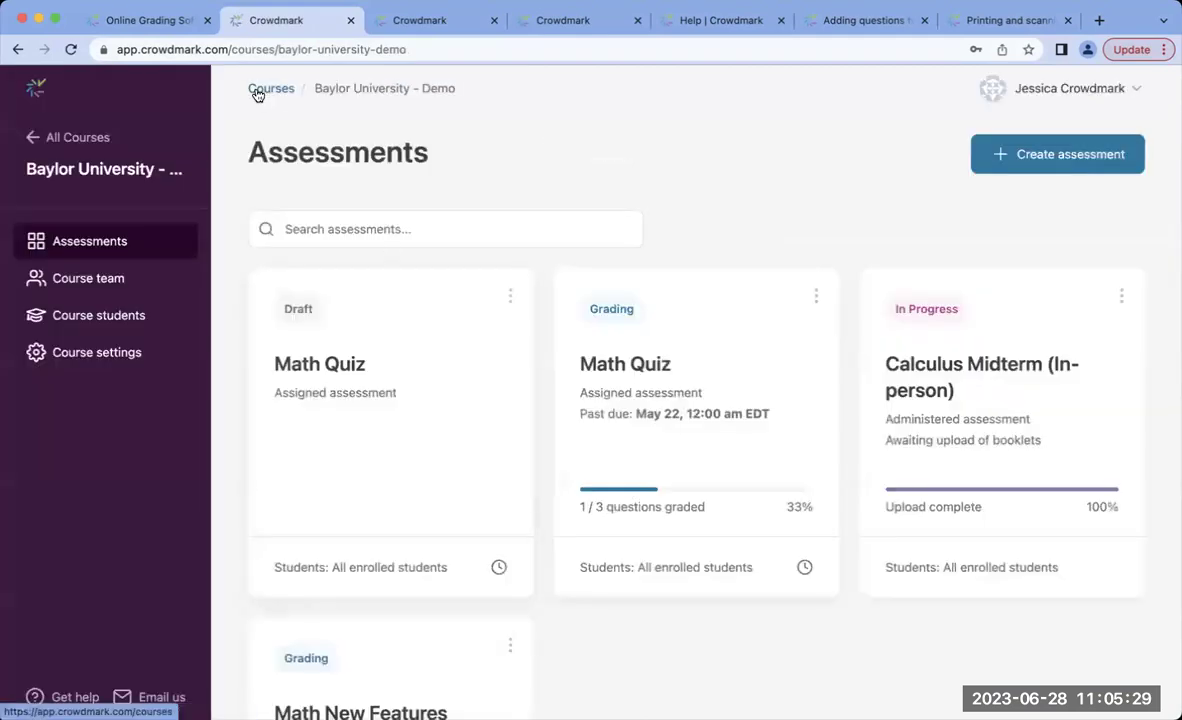
Open the Finance Exam assessment in the Tool Tip Webinar - Grading Tools course from the second page of courses
click(257, 93)
scroll(485, 195, down, 10)
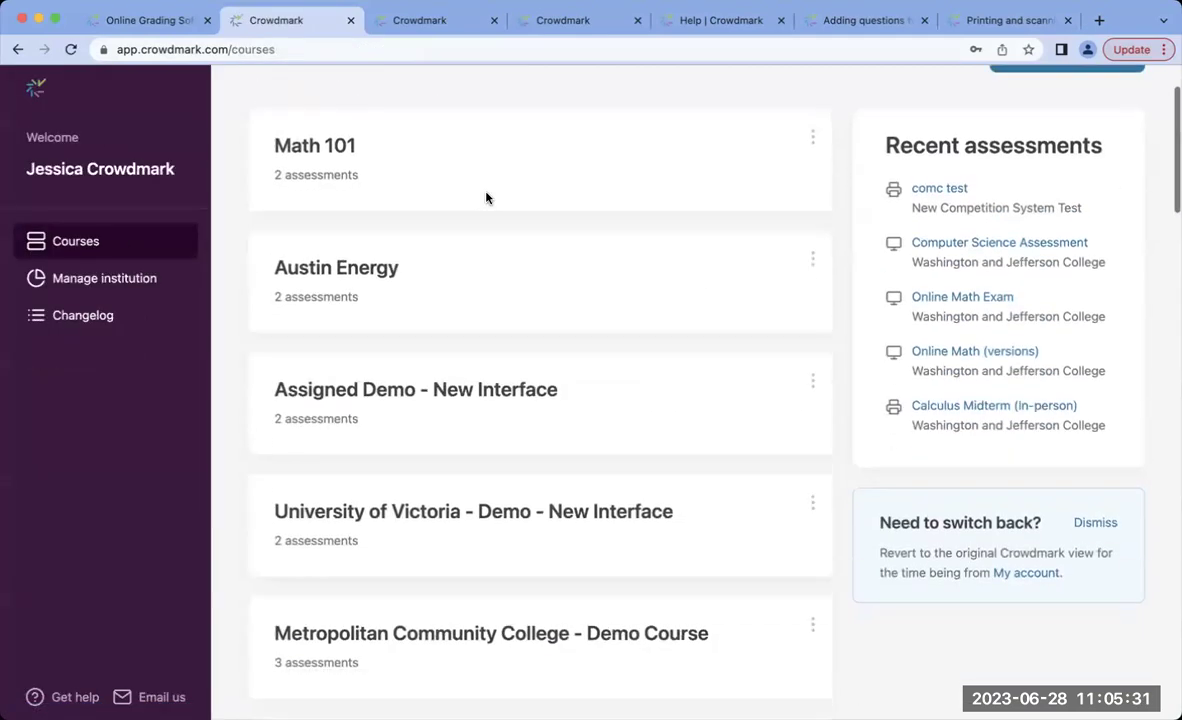
scroll(485, 198, down, 15)
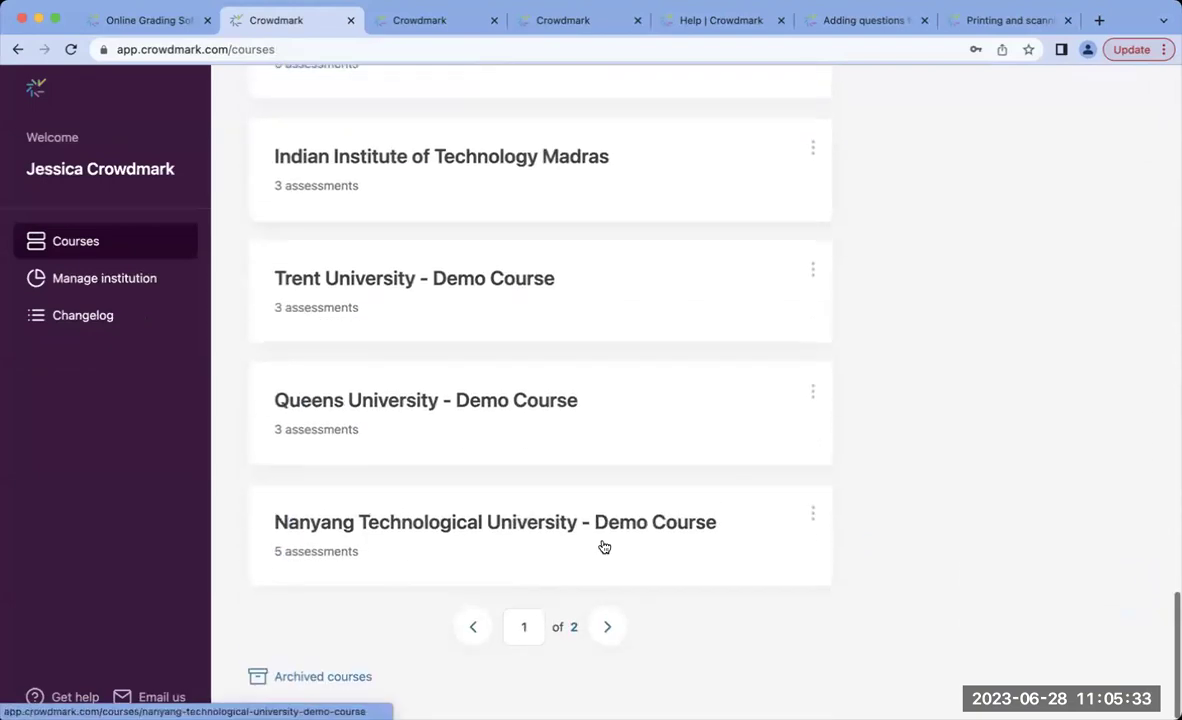
click(603, 626)
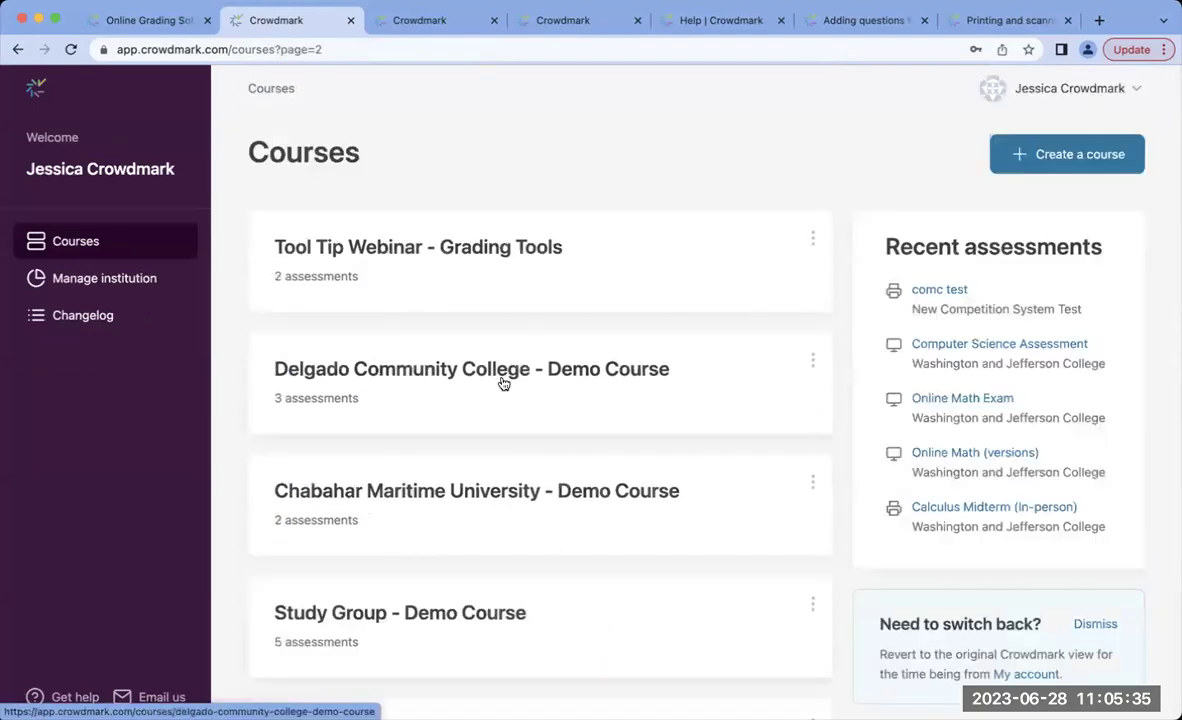
click(452, 287)
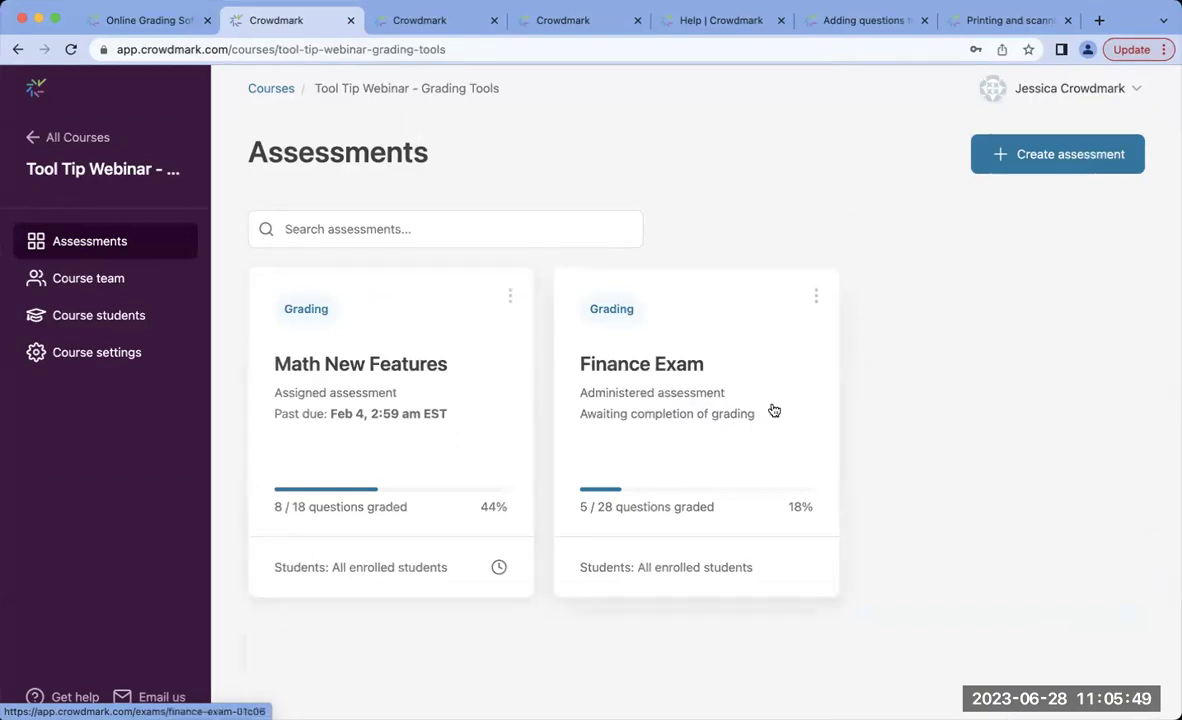
click(676, 446)
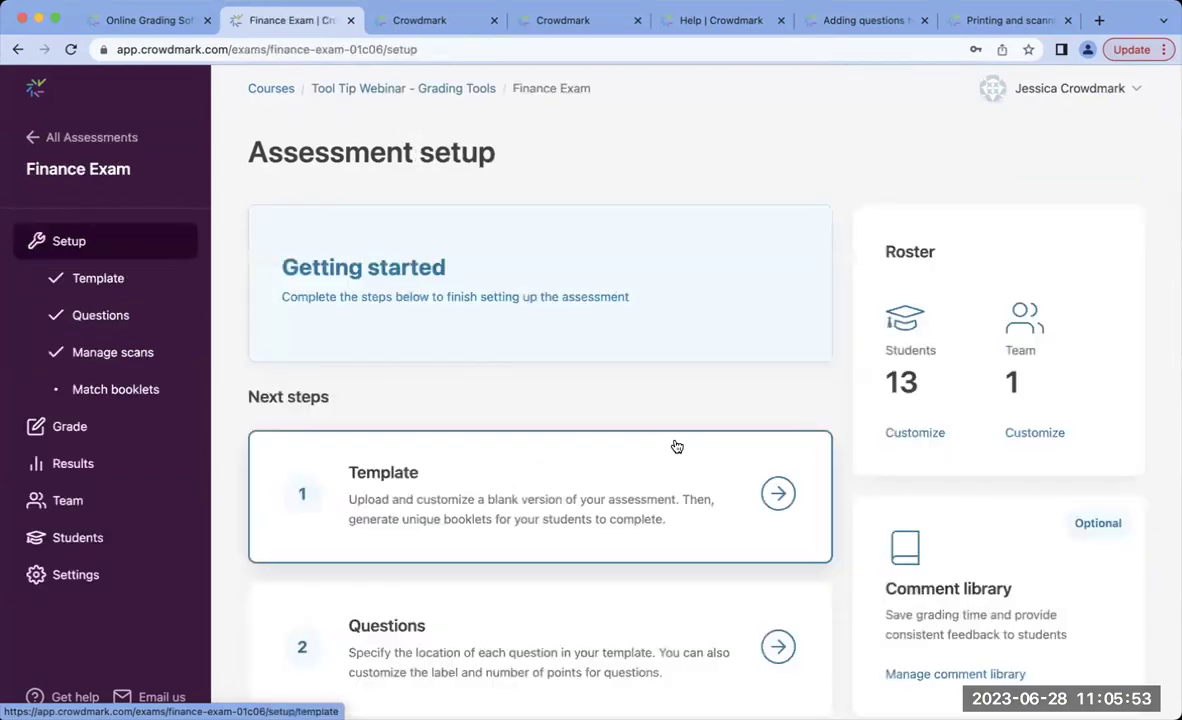
Open question Q1 of the Finance Exam for grading
click(120, 432)
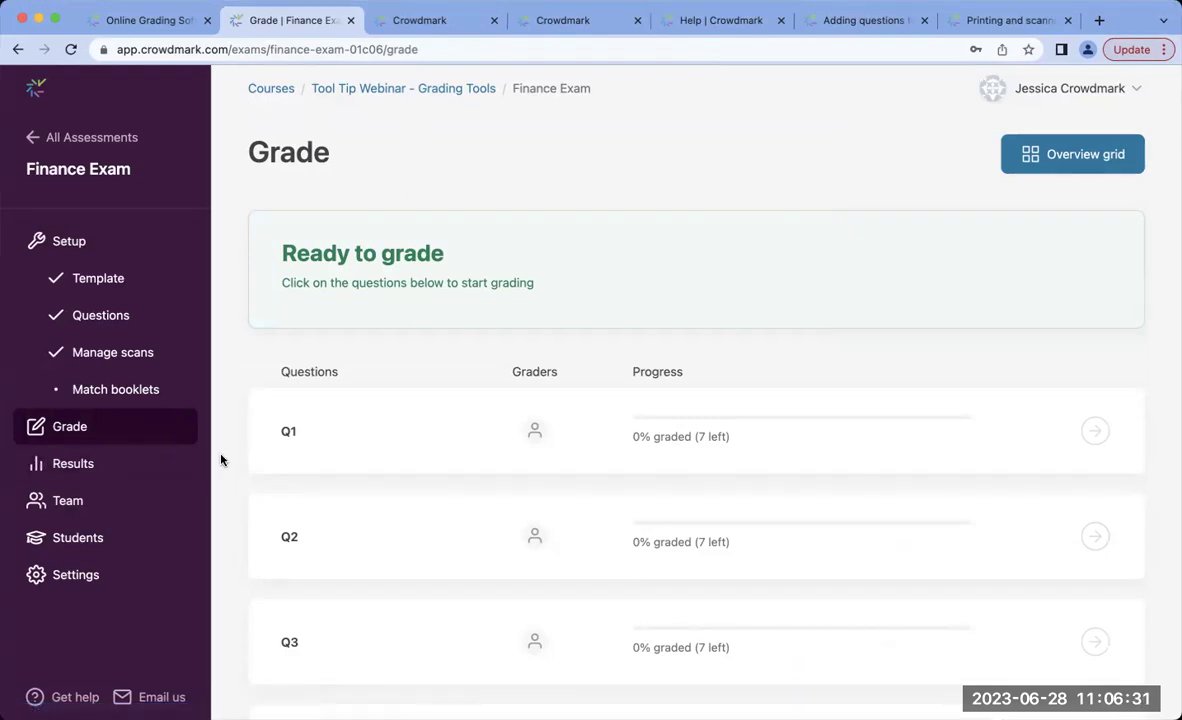
scroll(222, 460, down, 2)
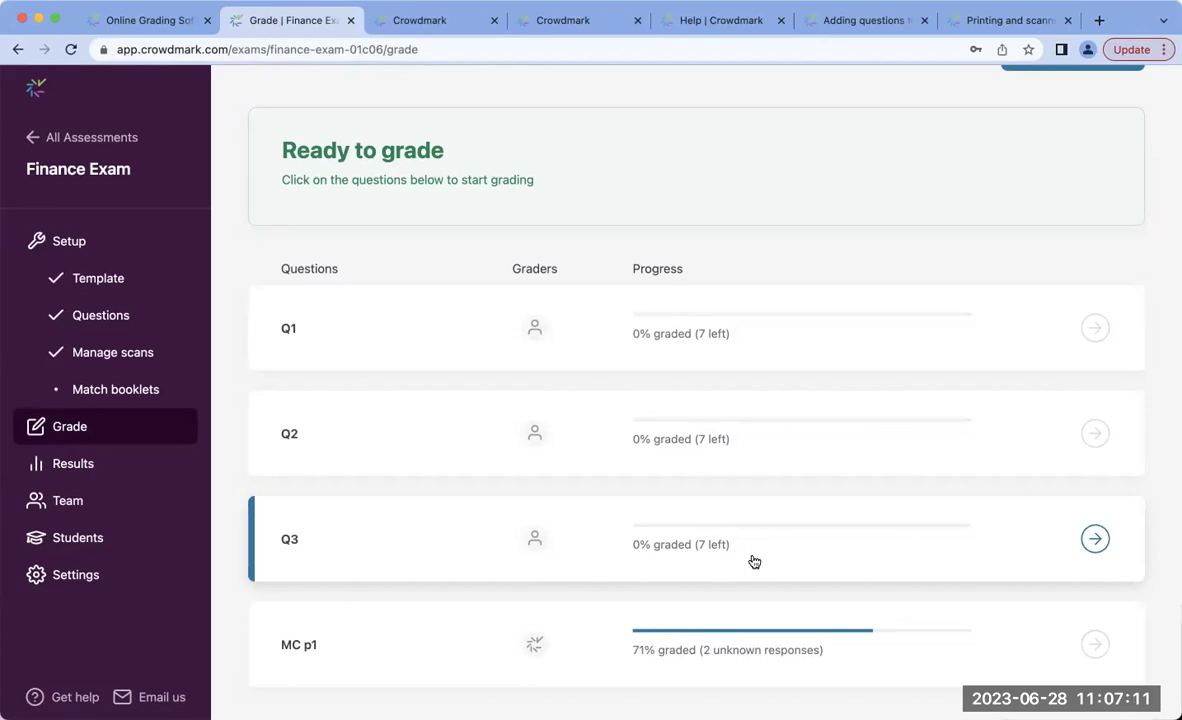
click(442, 352)
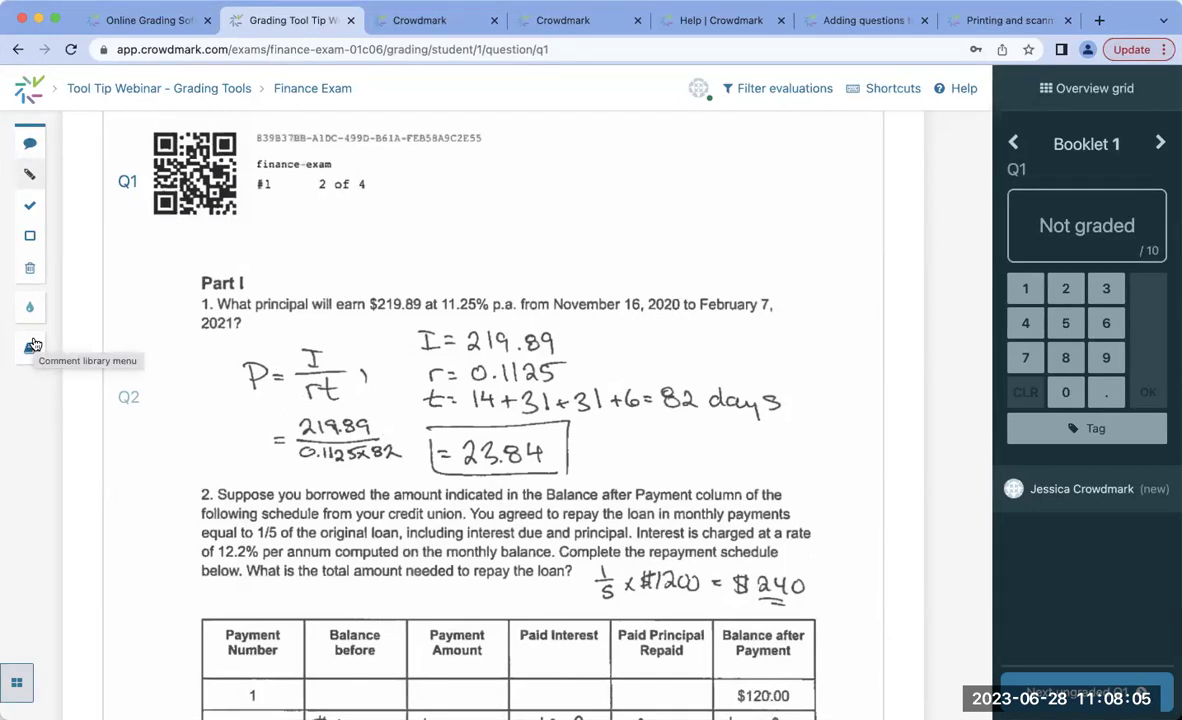
Add a text comment "example" without points beside the Q1 answer and move it above the question text
click(28, 145)
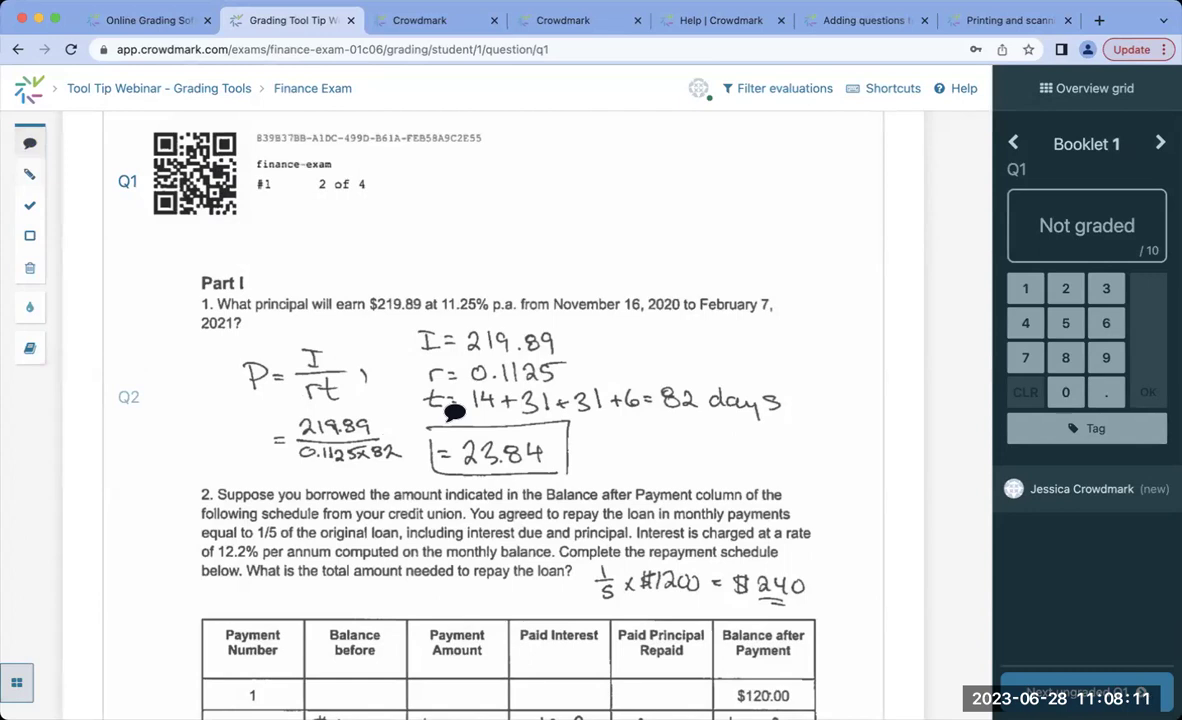
click(651, 338)
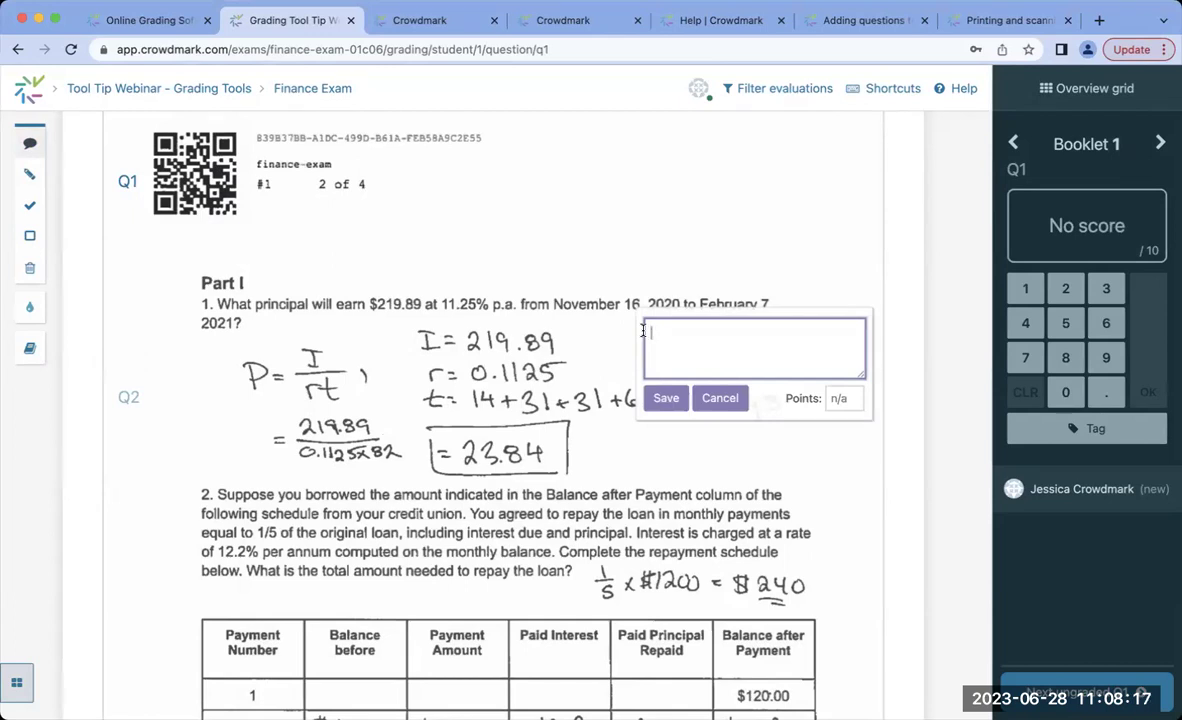
text(example)
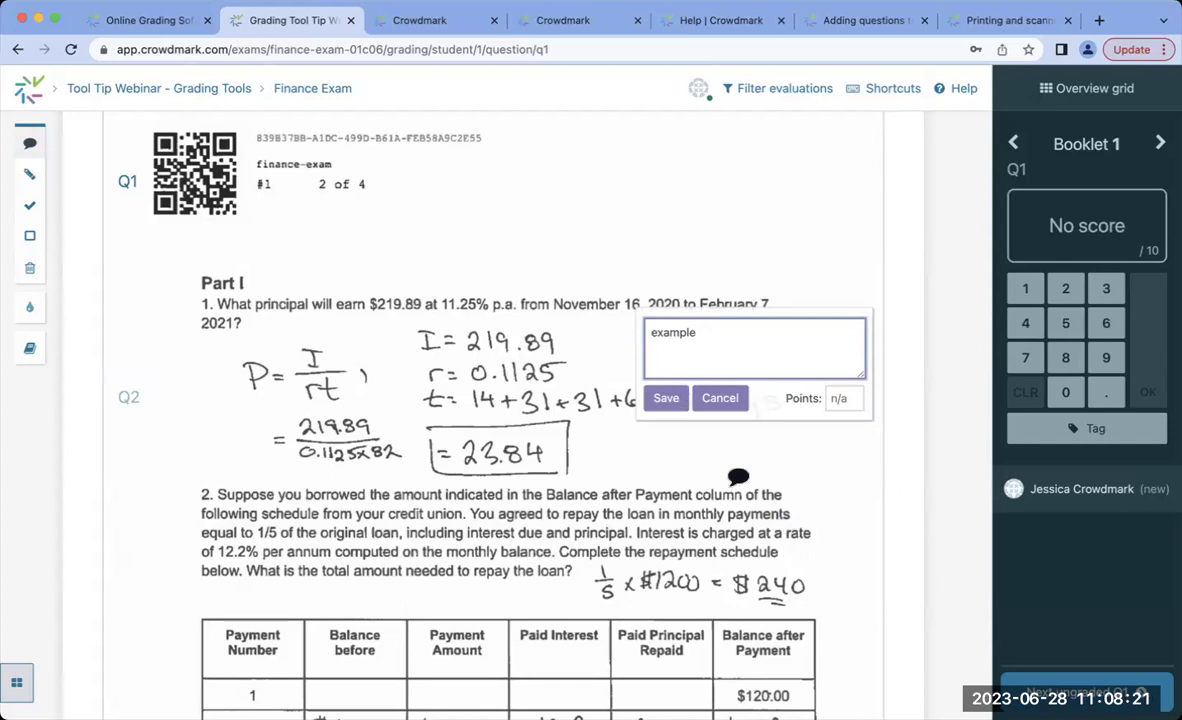
click(674, 402)
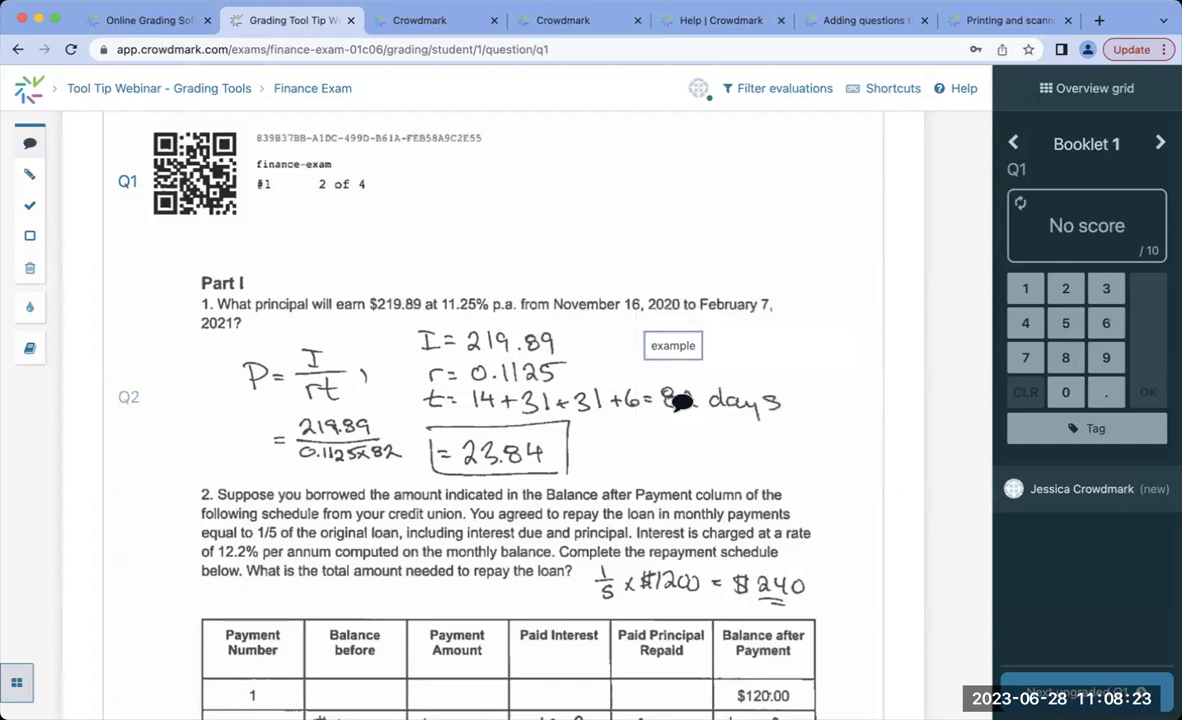
drag(681, 345, 751, 255)
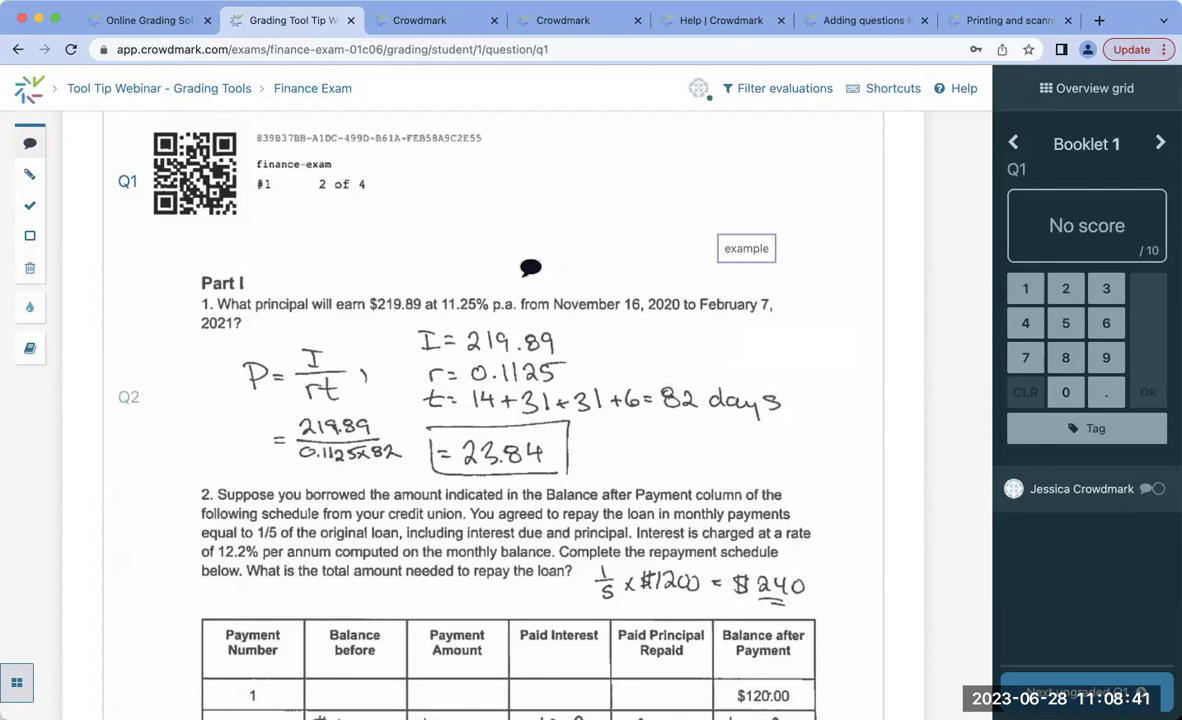
Start a second comment above Q1 with the text "Check out this helpful resource:"
click(530, 267)
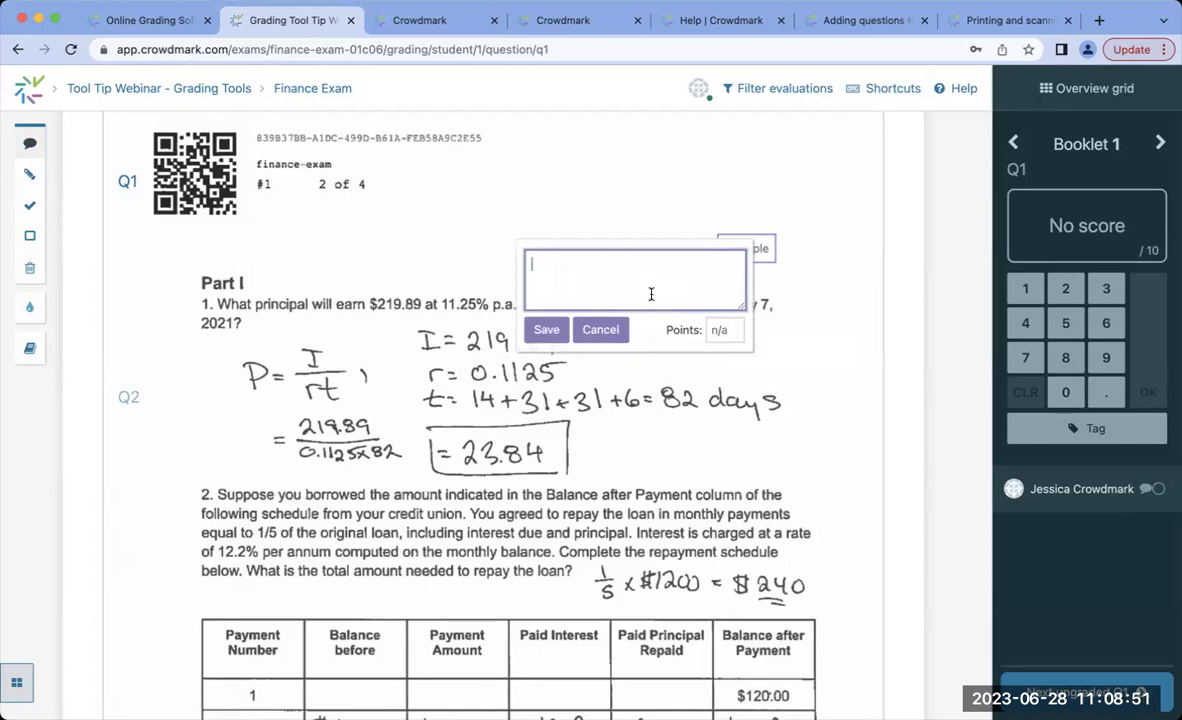
text(CHeck ou)
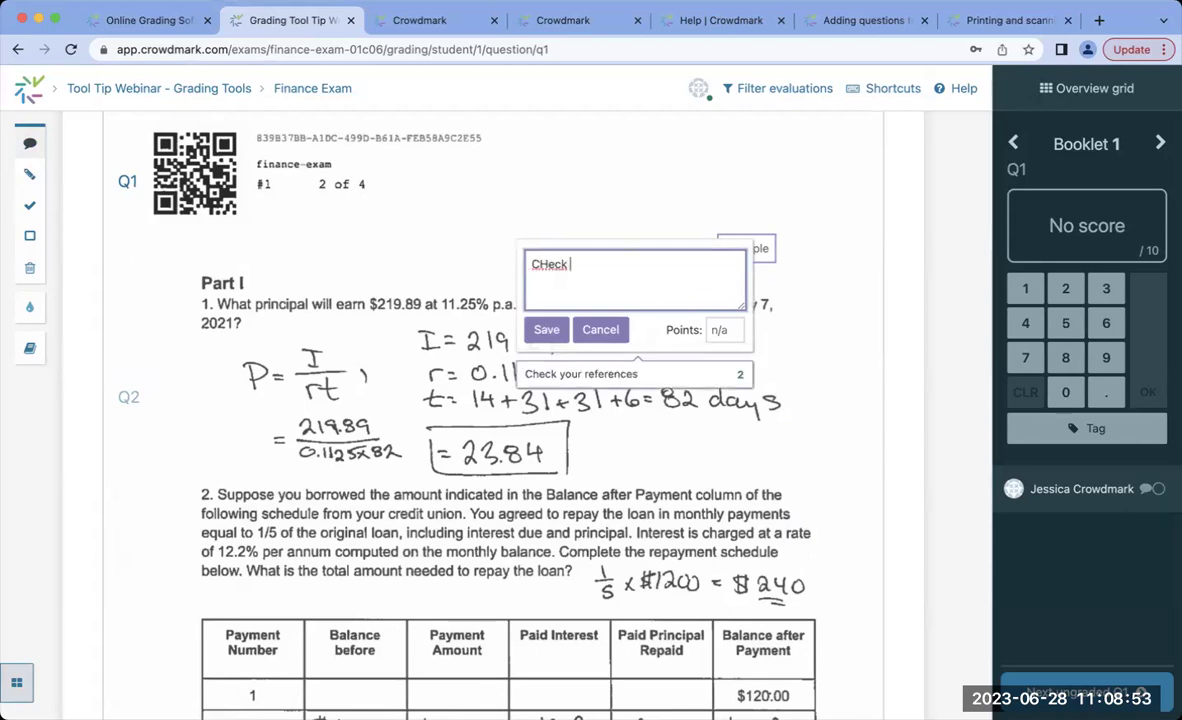
key(BackSpace)
key(BackSpace)
key(BackSpace)
key(BackSpace)
key(BackSpace)
key(BackSpace)
key(BackSpace)
text(he)
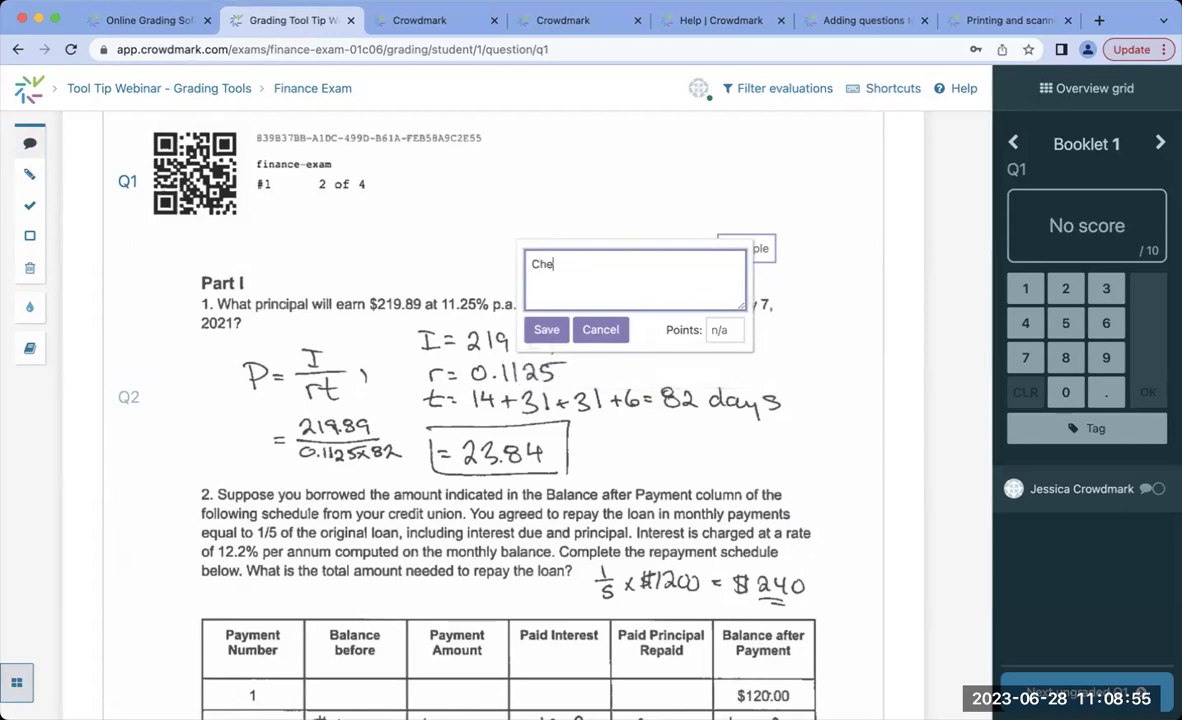
text(ck out this help)
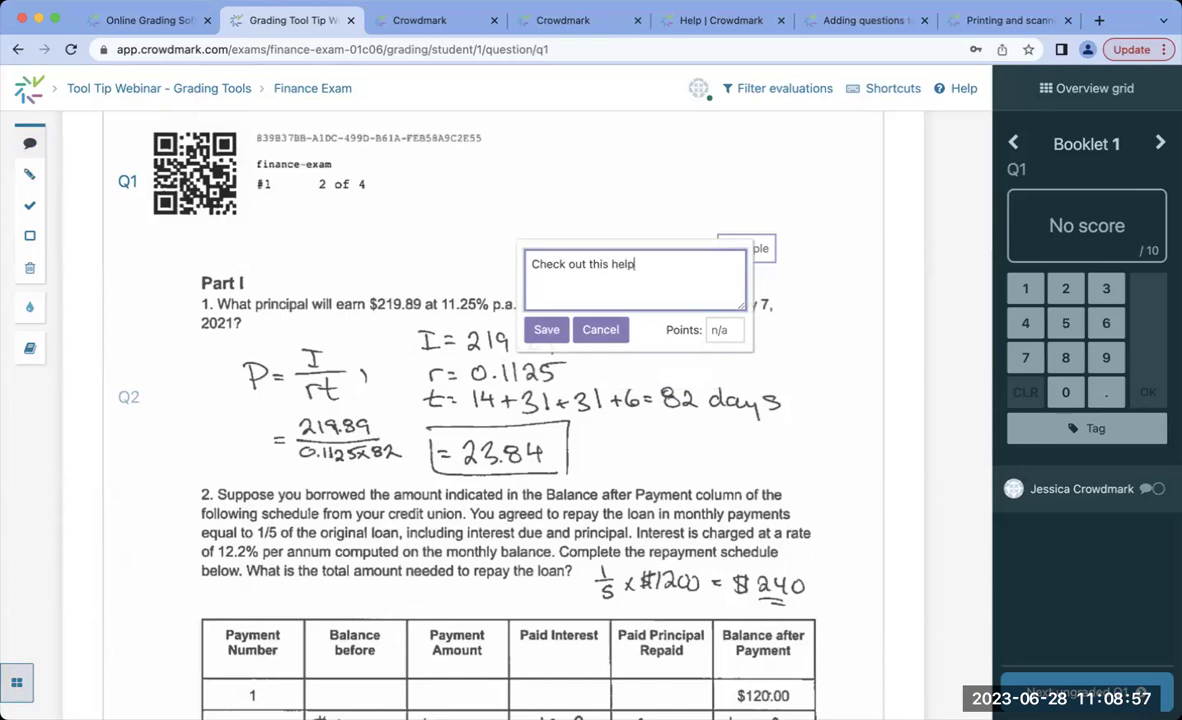
text(ful resource:)
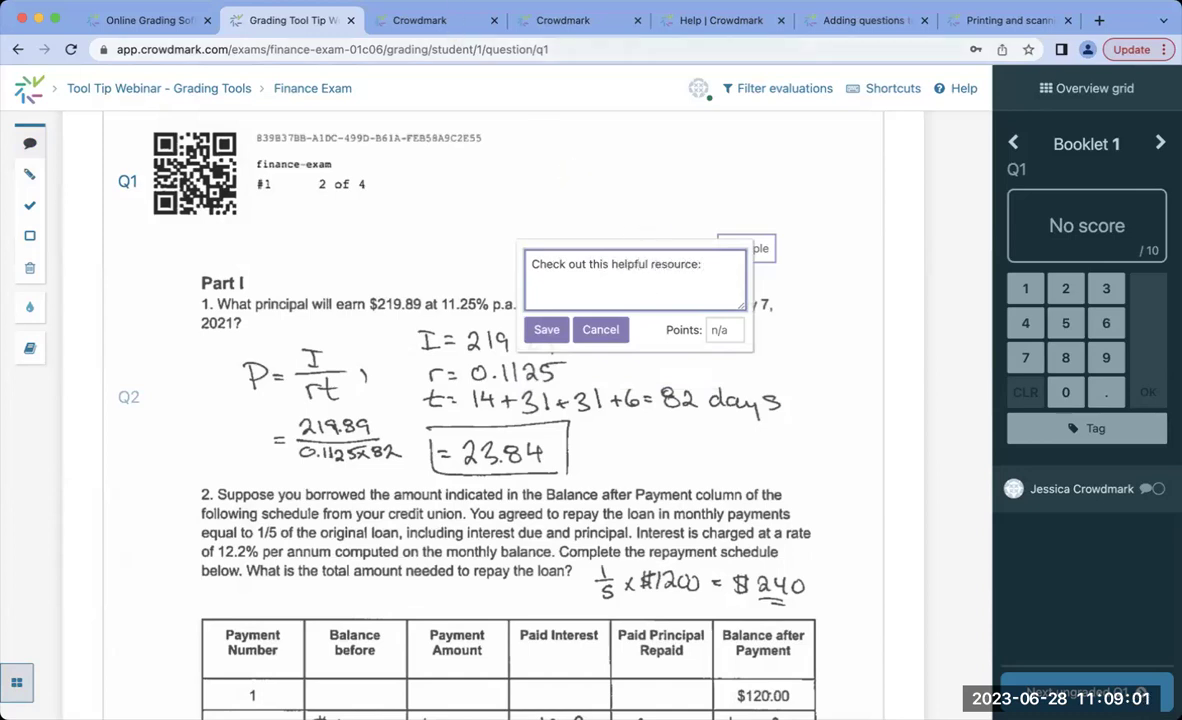
Copy the address of the Printing and scanning Administered assessments help page and paste it at the end of the open comment
click(988, 19)
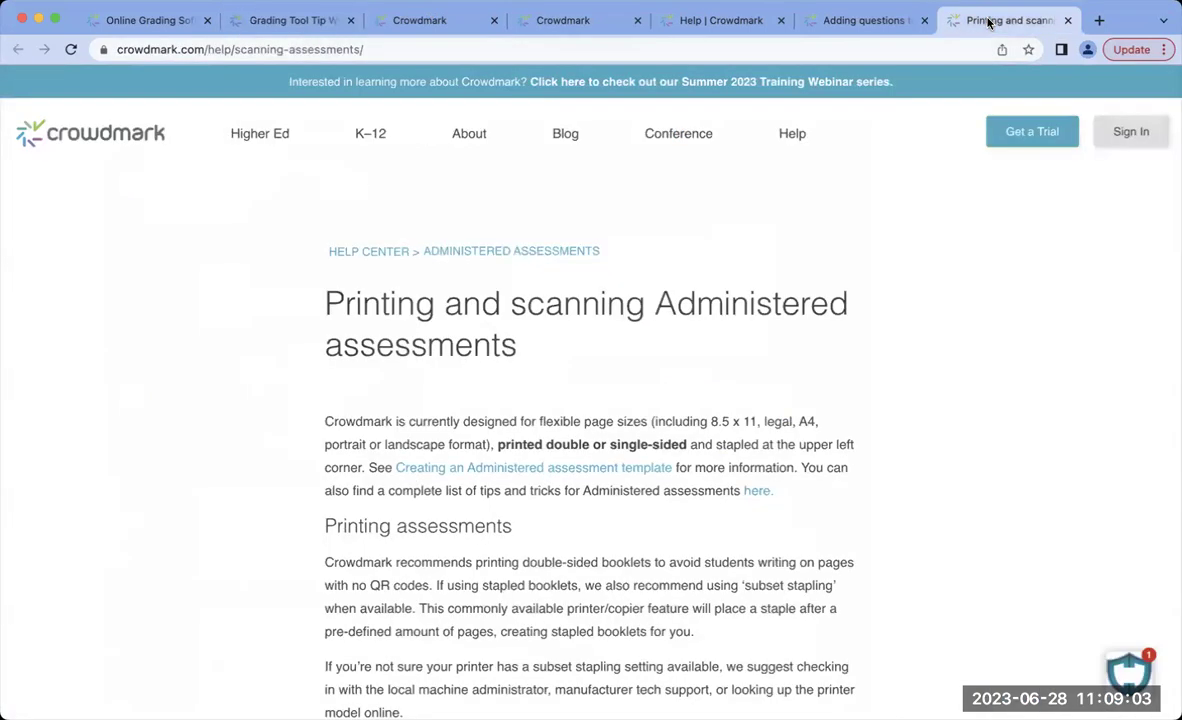
click(945, 45)
key(super+c)
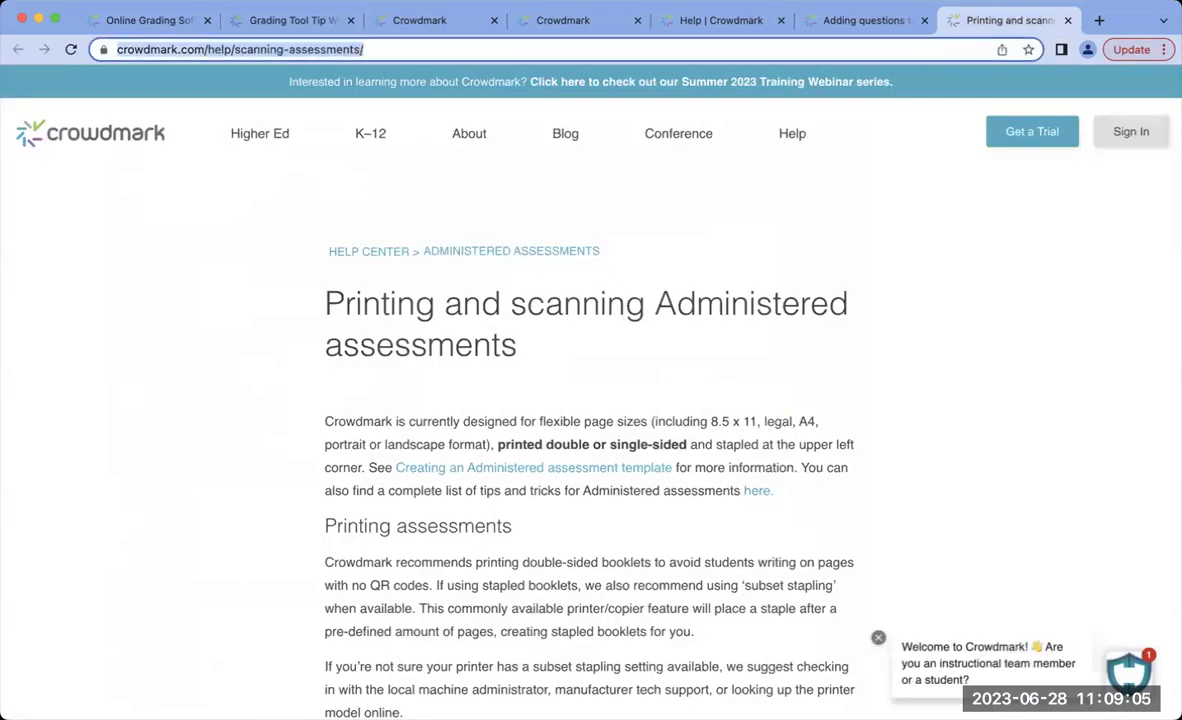
click(120, 22)
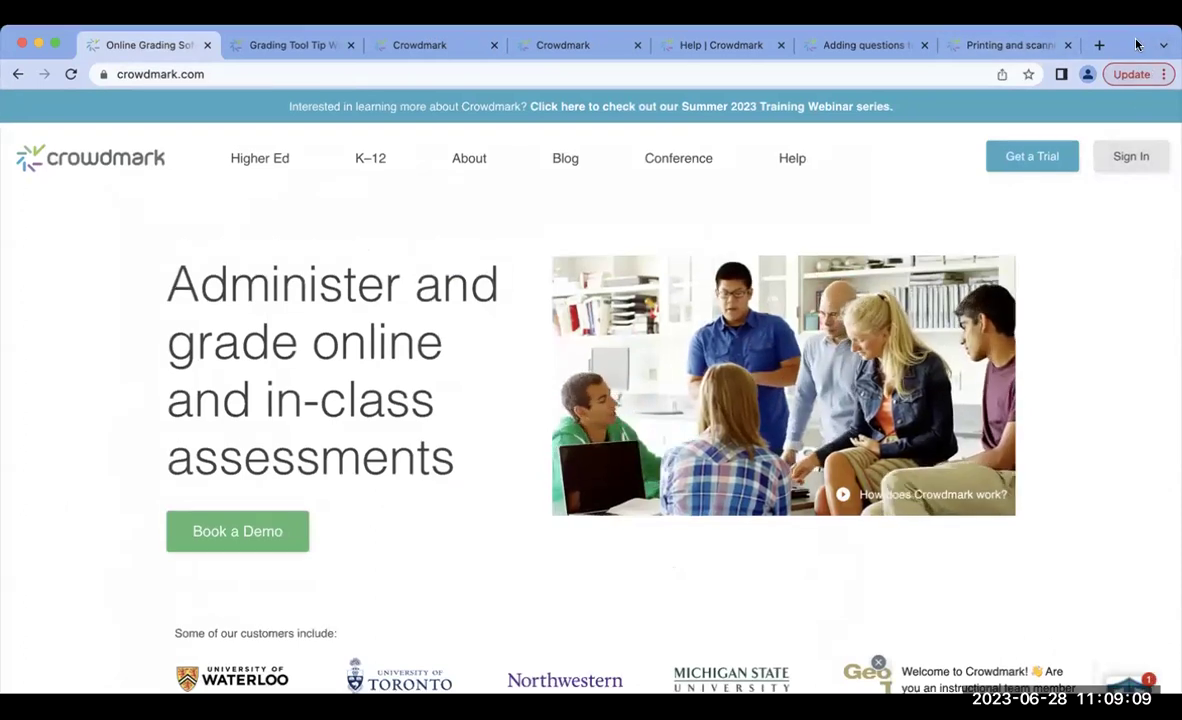
click(320, 20)
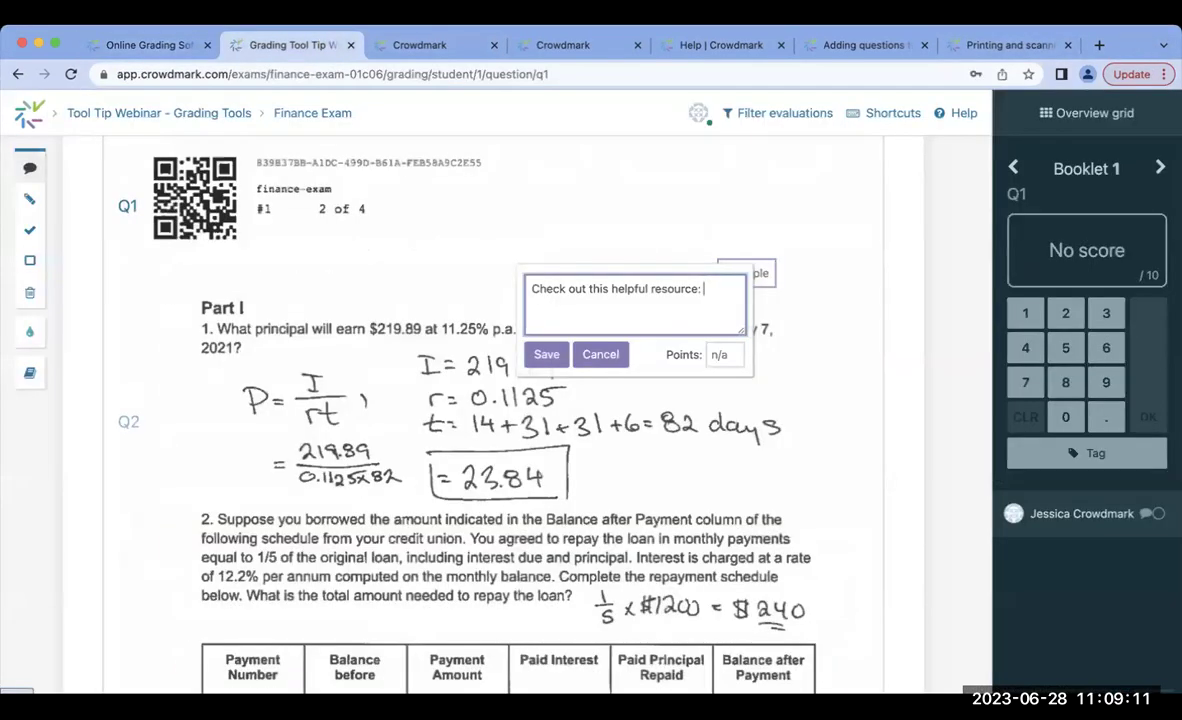
key(super+v)
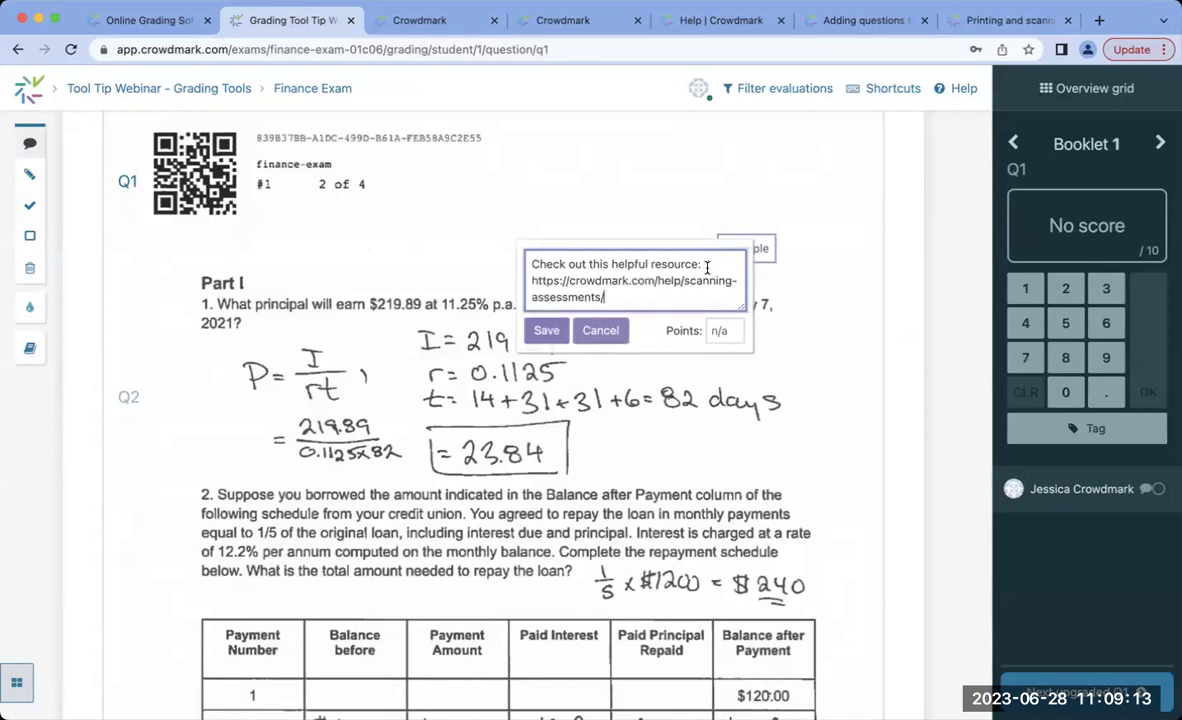
Assign 2 points to the resource comment, save it, and move it beside the QR code above the question text
click(735, 326)
click(735, 326)
click(546, 330)
drag(666, 278, 557, 220)
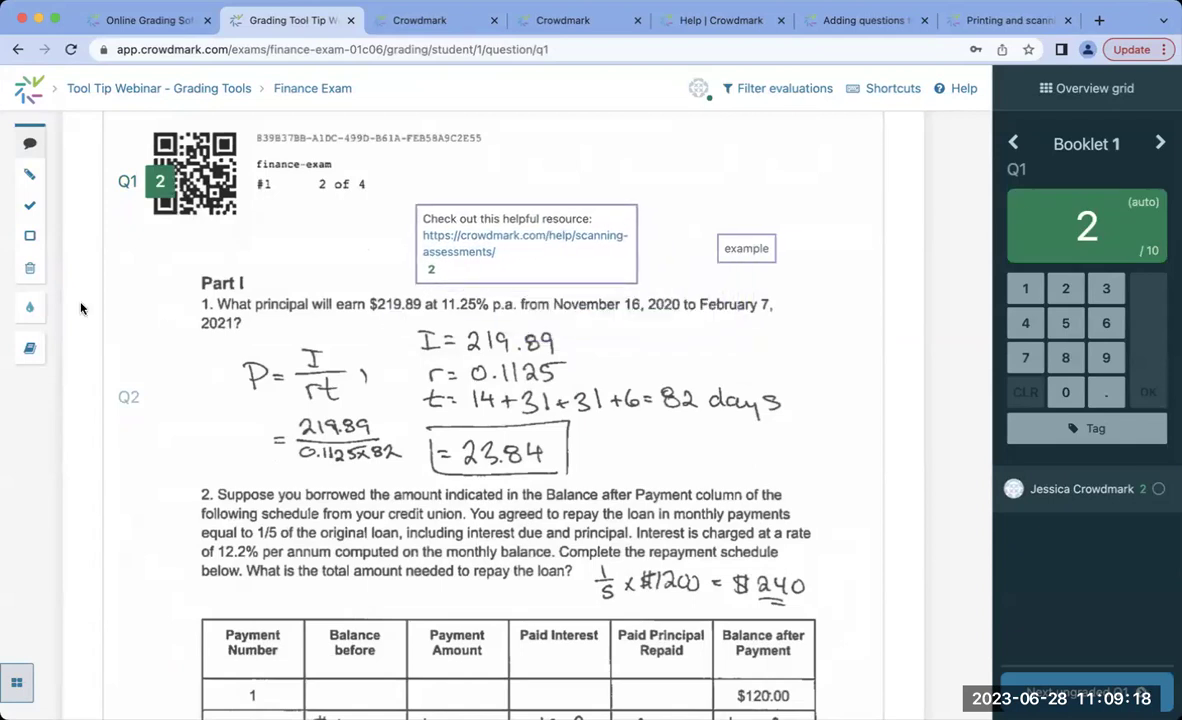
Place the periodic table, APA 7th edition citation, "Check your references" and ionization process comments from the Q1 comment library onto the page
click(31, 346)
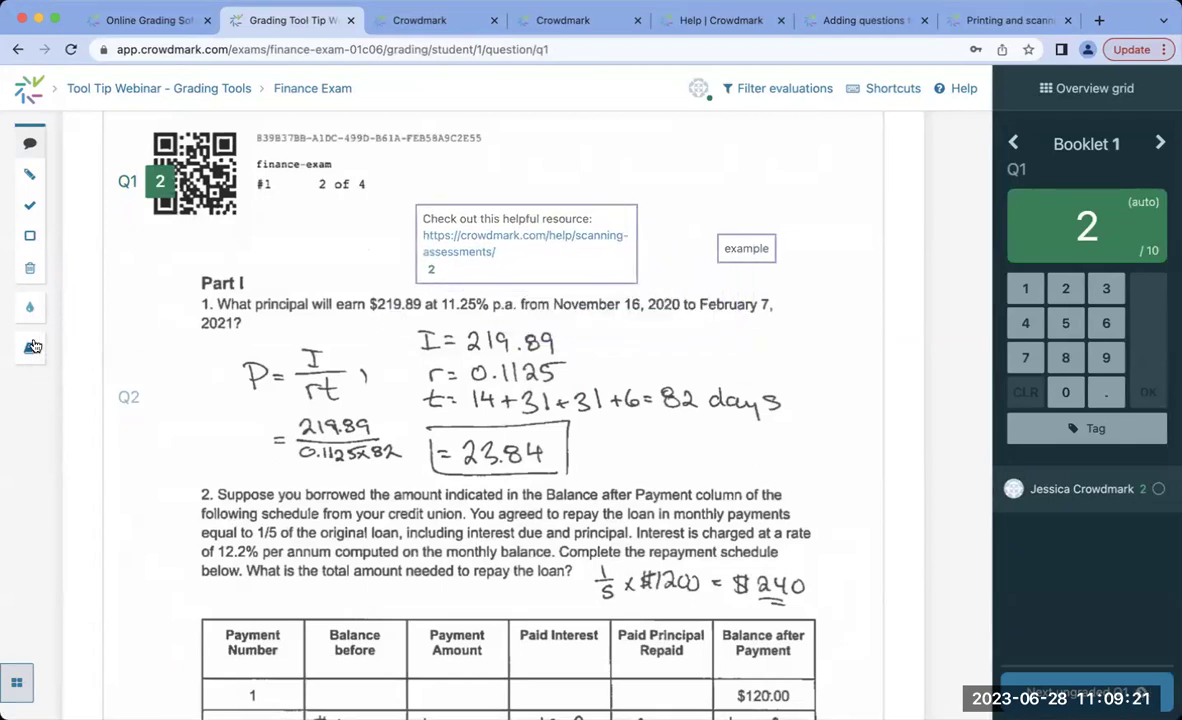
drag(100, 446, 598, 416)
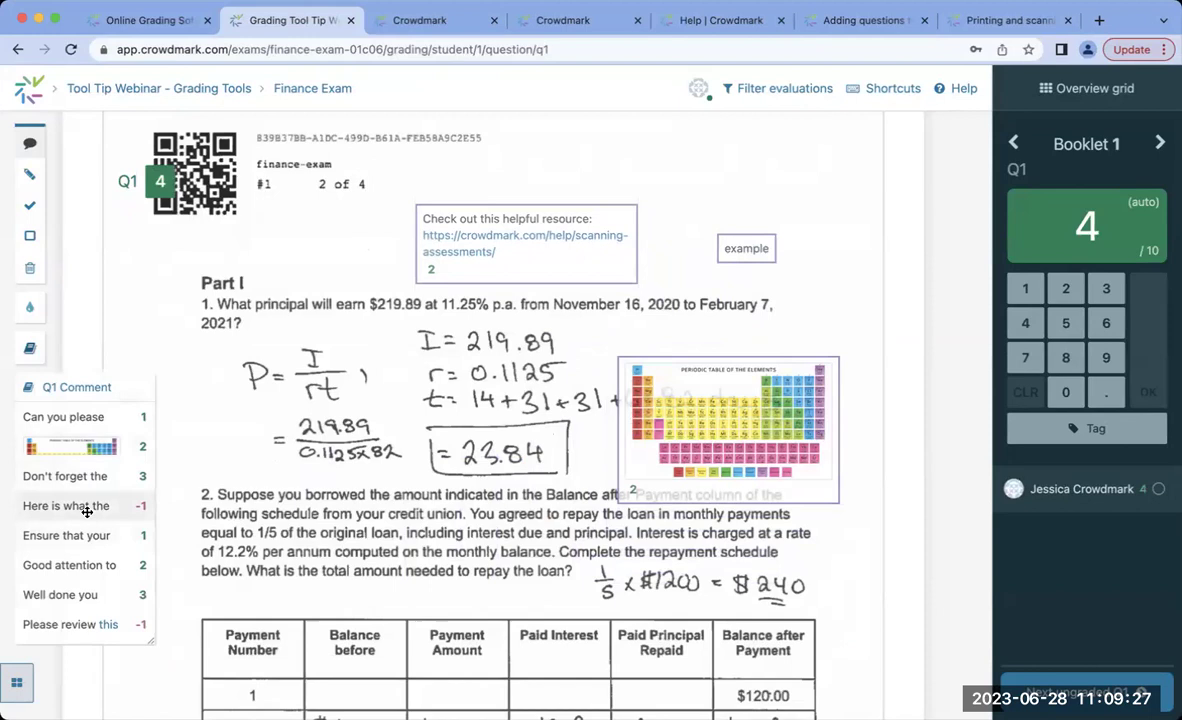
drag(90, 536, 323, 553)
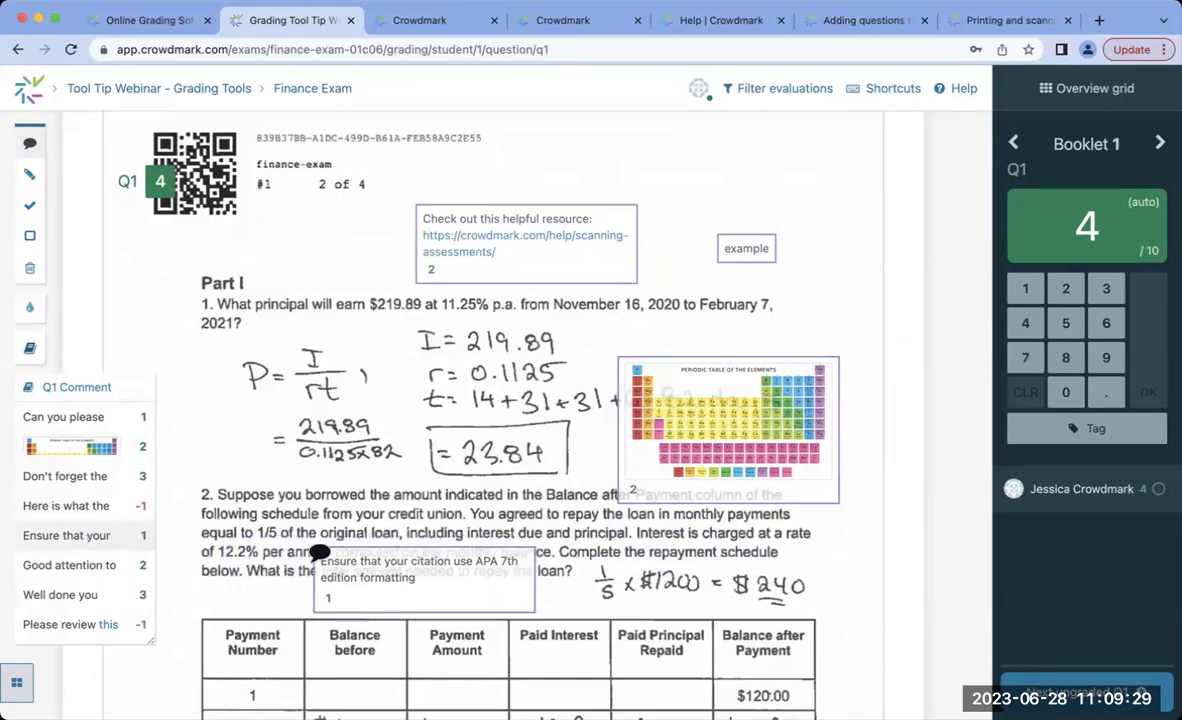
scroll(61, 567, down, 3)
drag(61, 567, 199, 380)
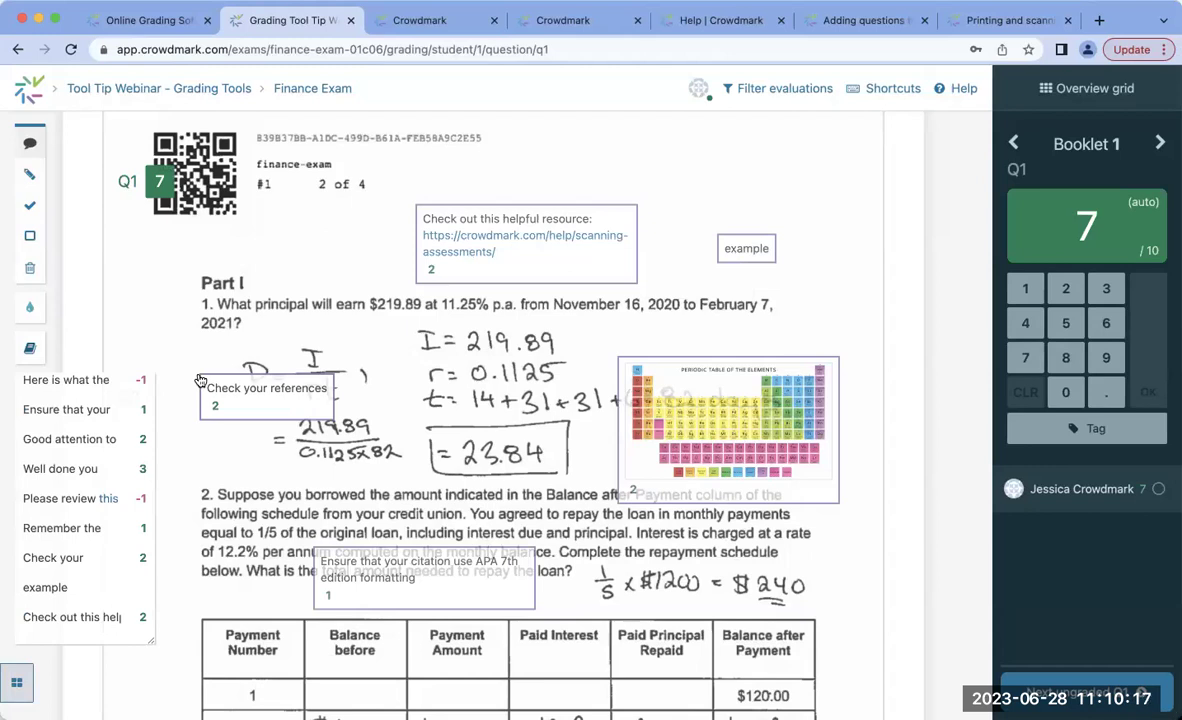
mouse_move(66, 380)
mouse_down()
mouse_move(320, 447)
mouse_move(470, 456)
mouse_move(608, 549)
mouse_up()
Circle the $1200 entry in the Balance before column of payment 2 with the pen annotation tool
scroll(608, 549, down, 3)
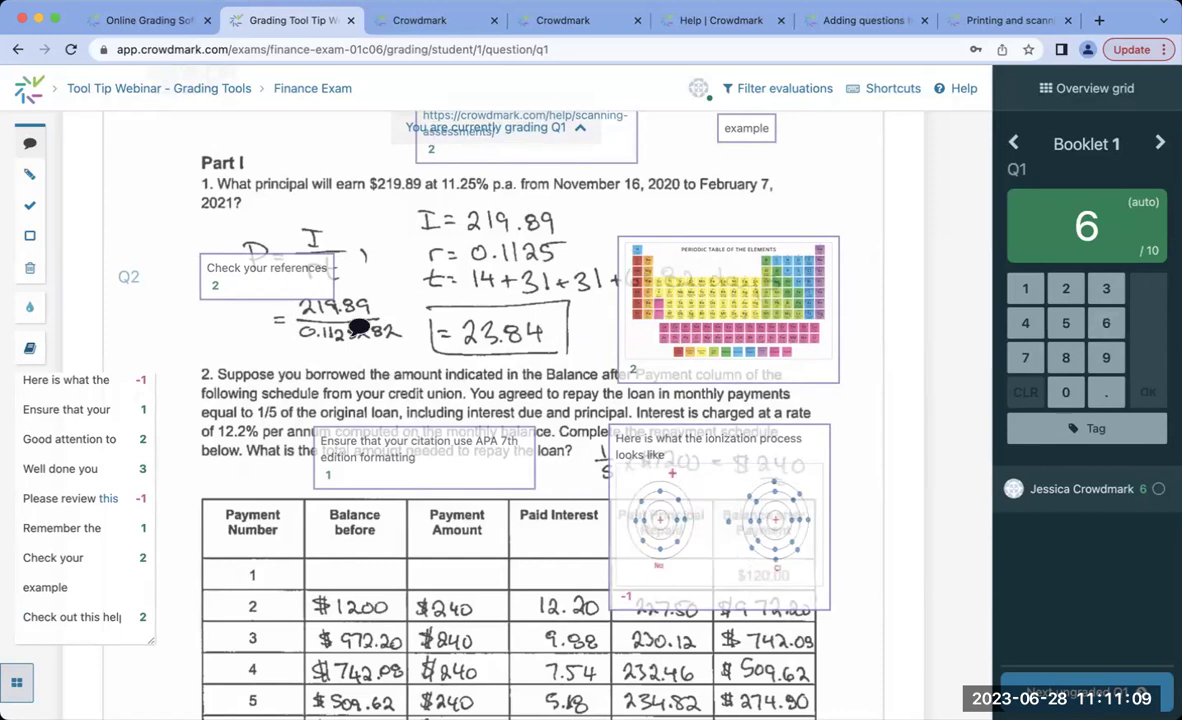
click(30, 170)
scroll(395, 343, down, 5)
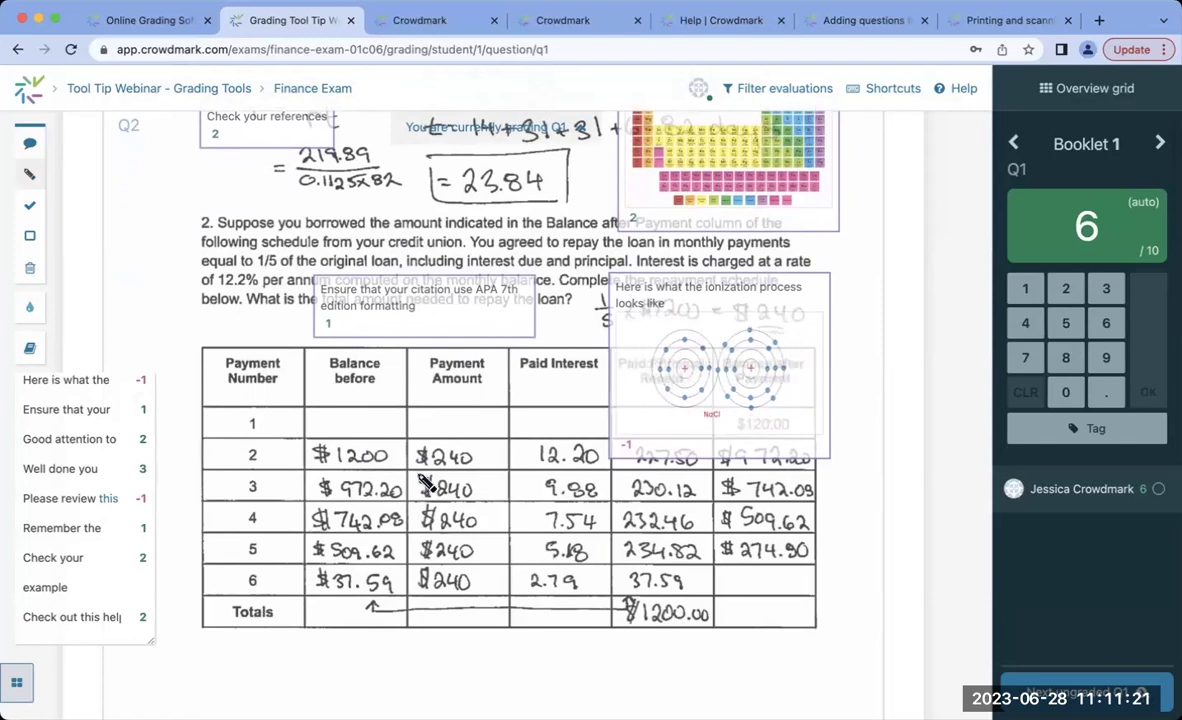
mouse_move(388, 440)
mouse_down()
mouse_move(335, 443)
mouse_move(355, 468)
mouse_move(401, 459)
mouse_up()
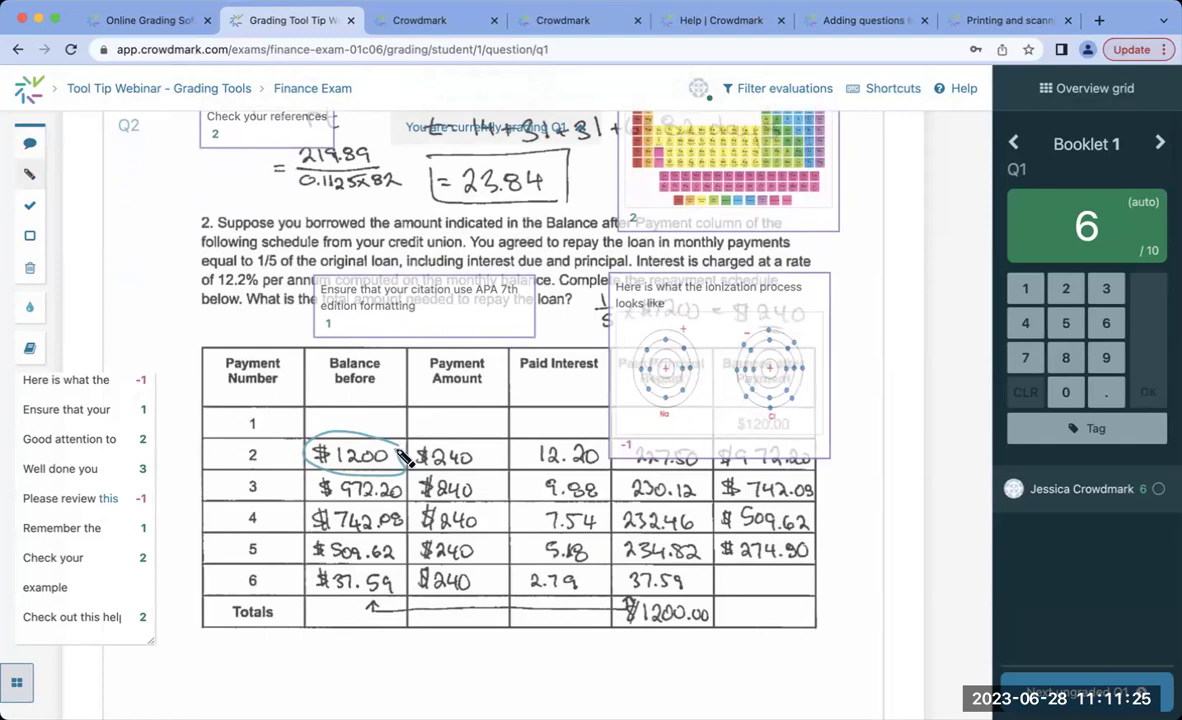
With the pen, circle payment 6's $240 and underline its 2.79 in blue, and circle payment 4's $240 and mark beside 7.54 in red
mouse_move(462, 562)
mouse_down()
mouse_move(448, 616)
mouse_move(446, 558)
mouse_up()
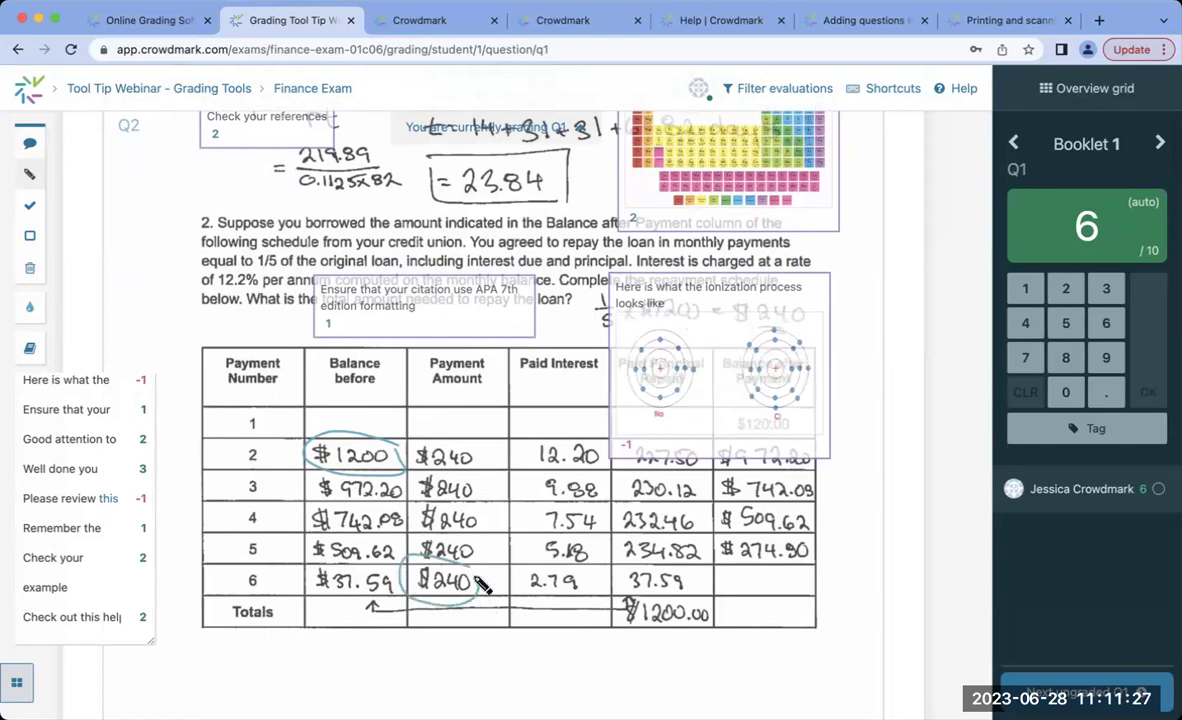
drag(520, 591, 616, 602)
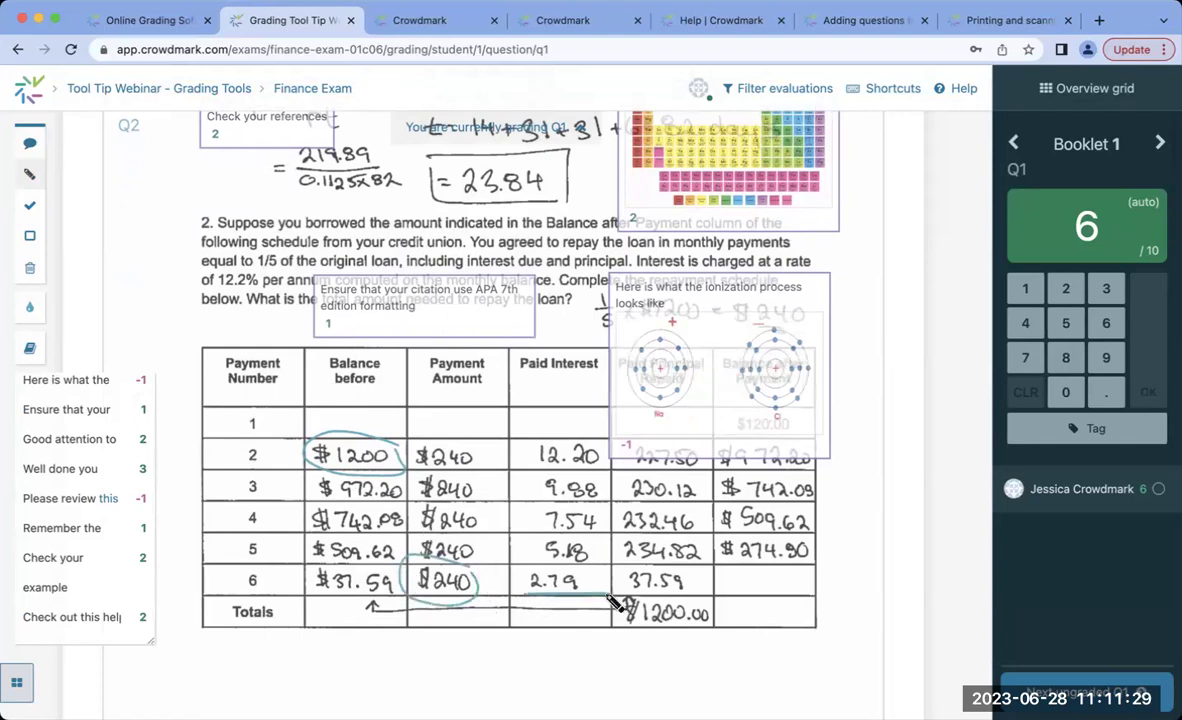
click(33, 308)
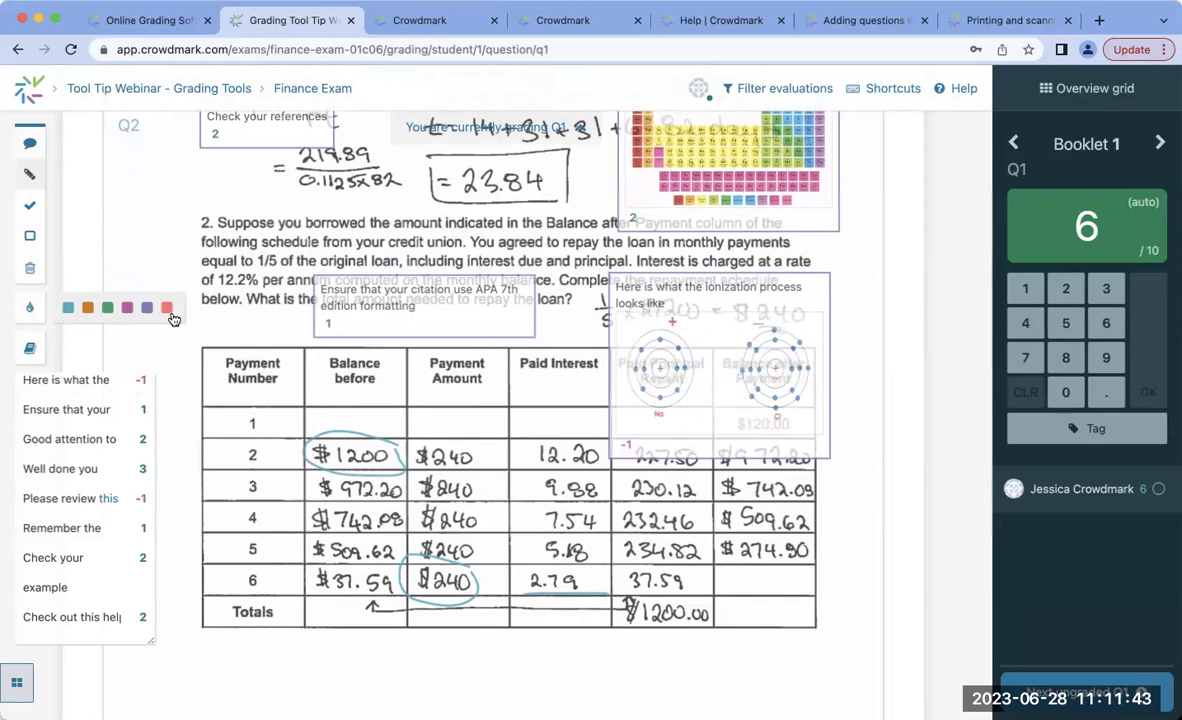
mouse_move(495, 508)
mouse_down()
mouse_move(420, 512)
mouse_move(470, 533)
mouse_move(497, 510)
mouse_move(537, 531)
mouse_move(530, 510)
mouse_move(532, 534)
mouse_up()
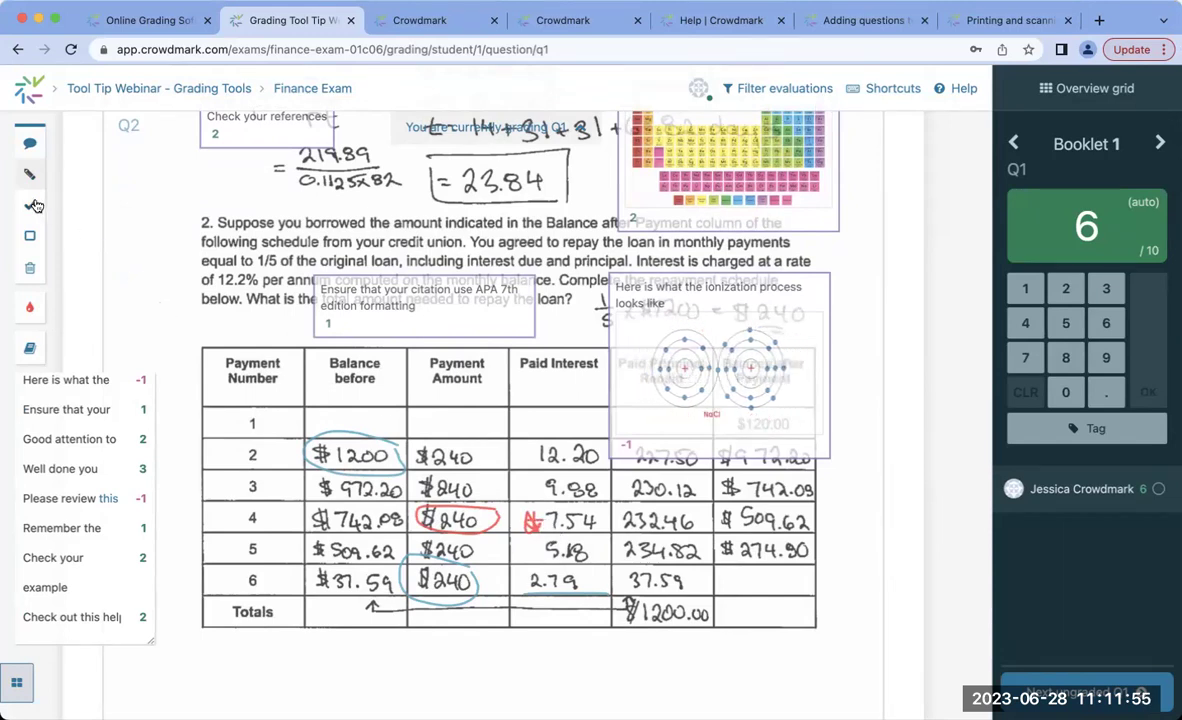
Stamp a checkmark beside the $240 amount of payment 2 and a cross beside the 37.59 principal of payment 6
mouse_move(35, 205)
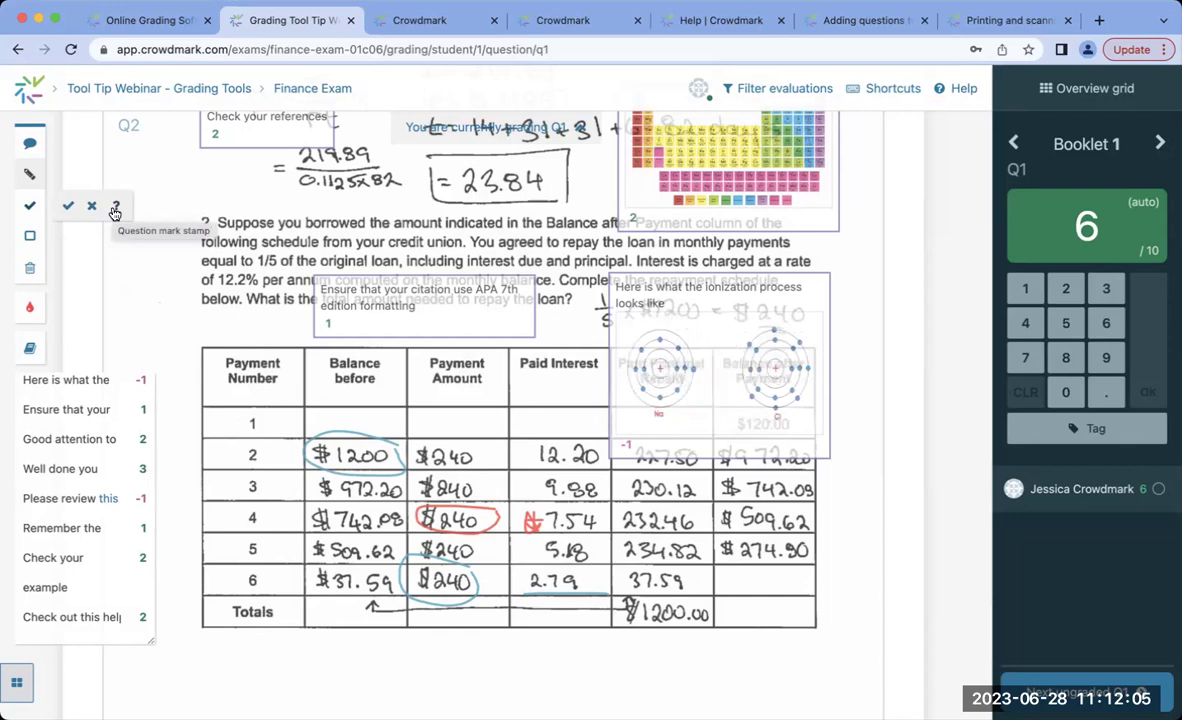
click(68, 206)
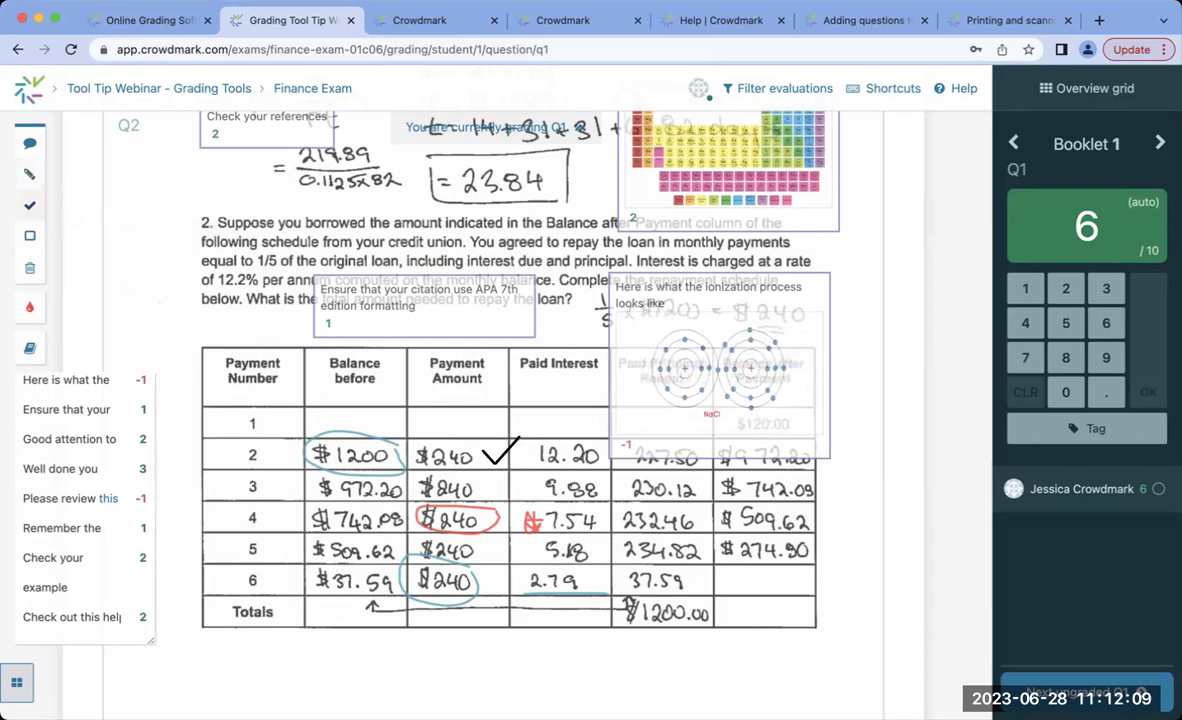
click(488, 448)
mouse_move(51, 201)
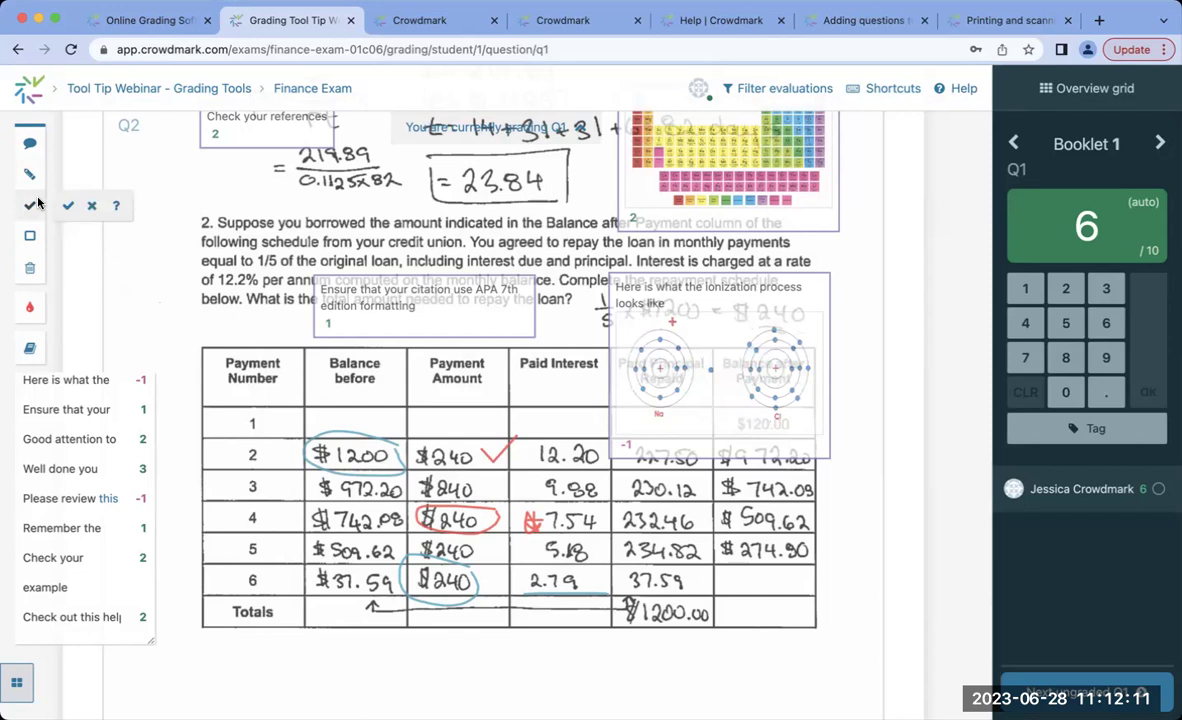
click(90, 204)
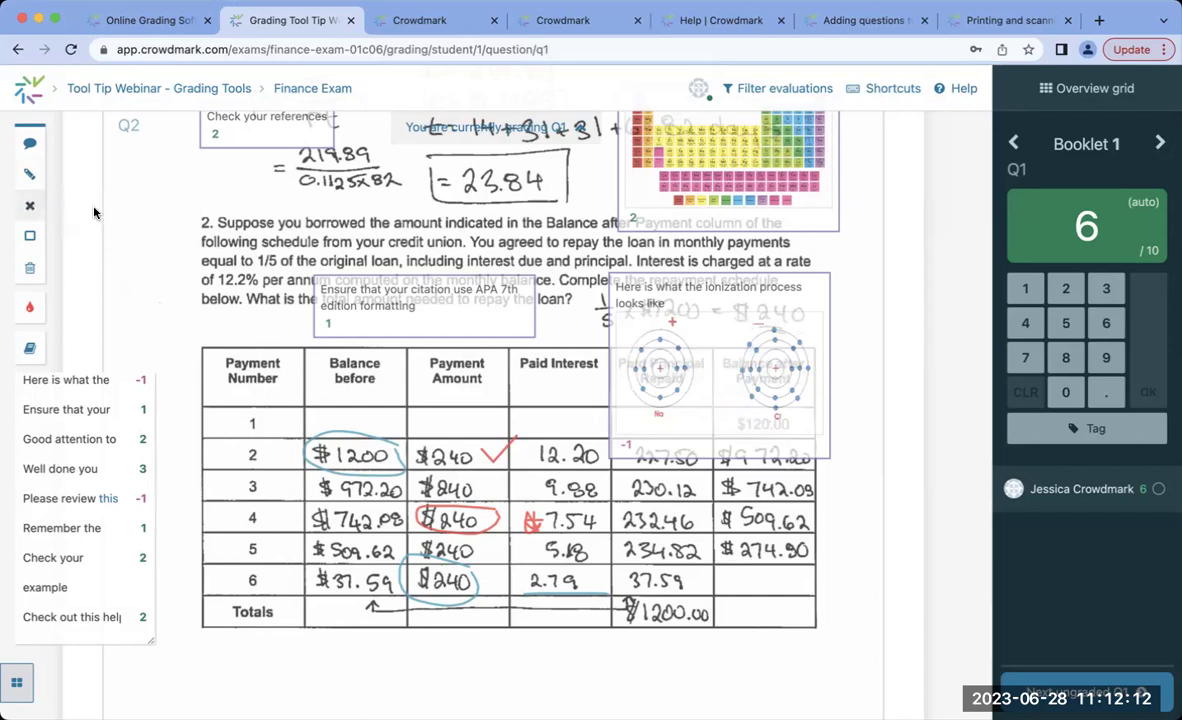
click(700, 568)
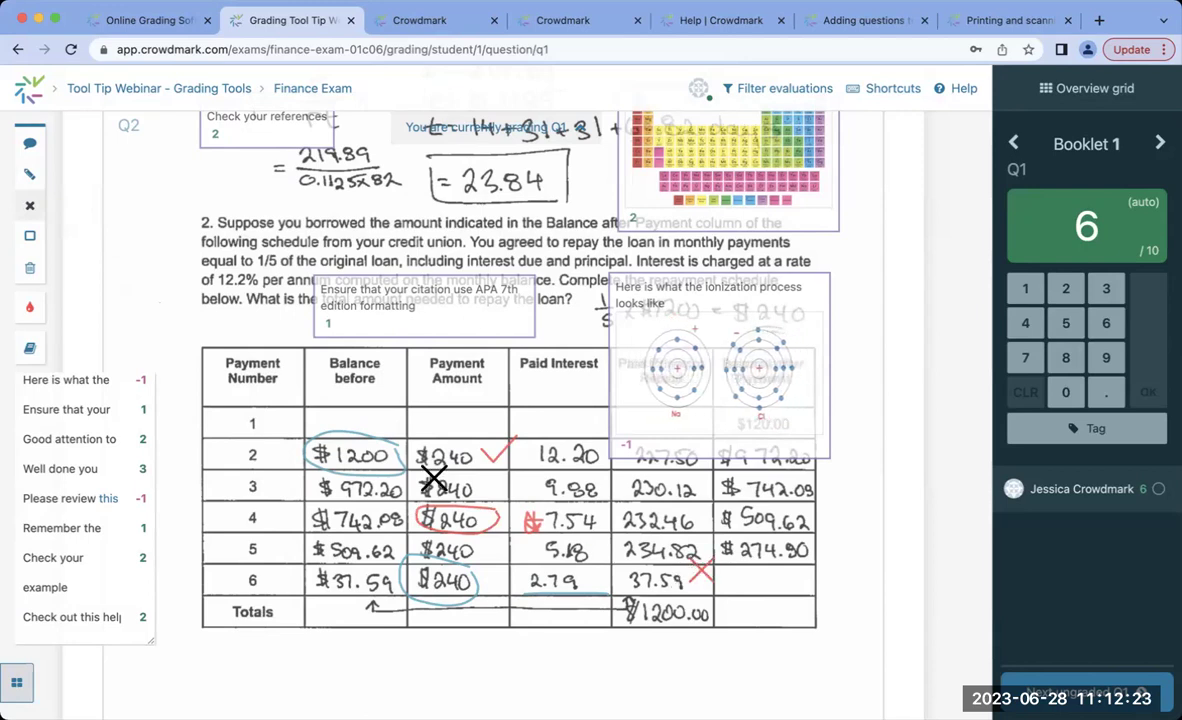
Highlight the $1200.00 total with a red box and payment 4's 232.46 with a green box
click(30, 233)
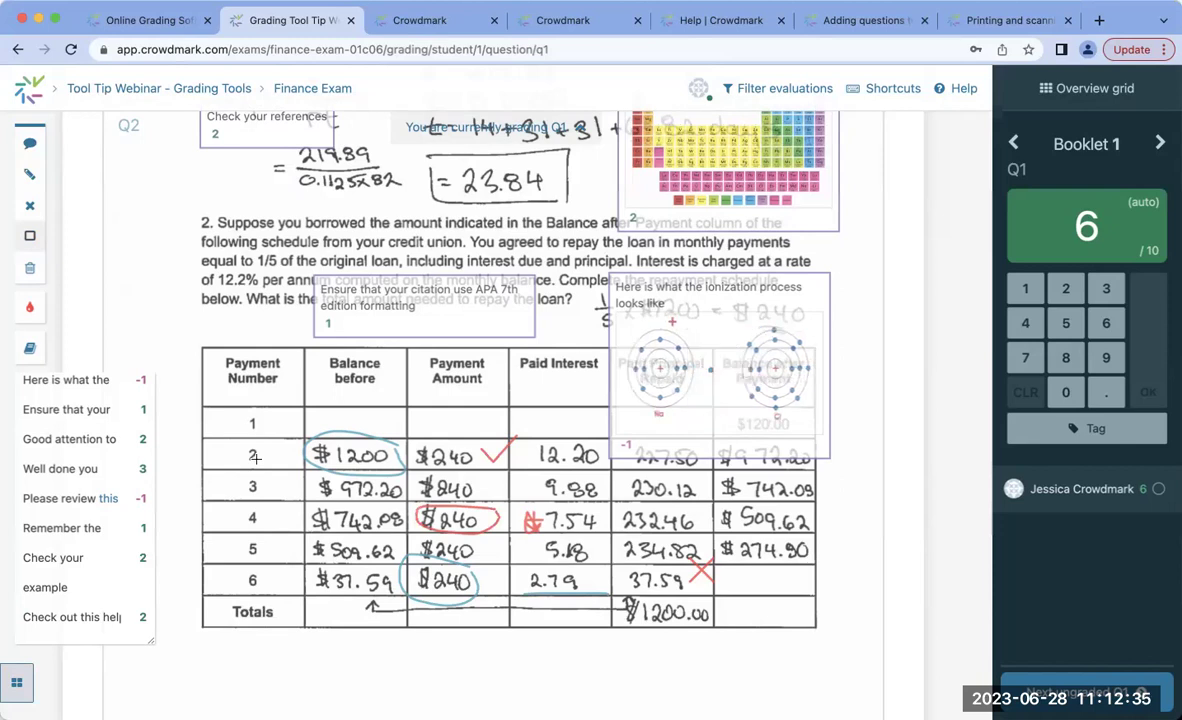
drag(611, 598, 712, 620)
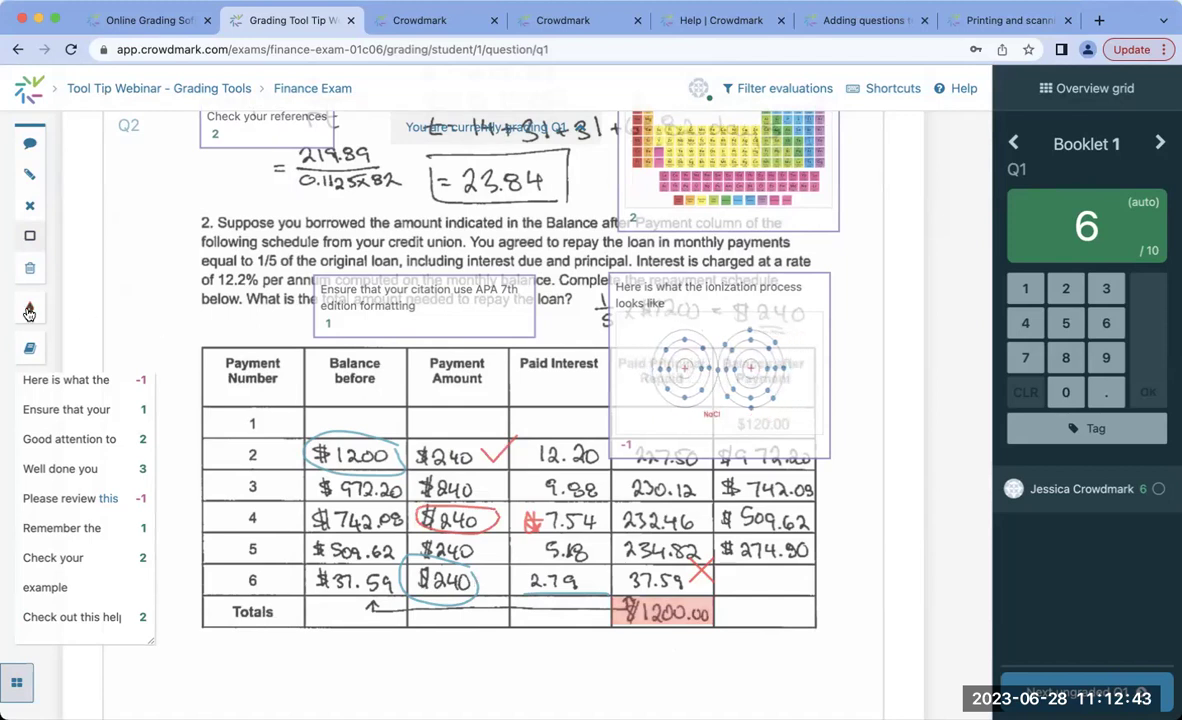
mouse_move(31, 312)
click(107, 307)
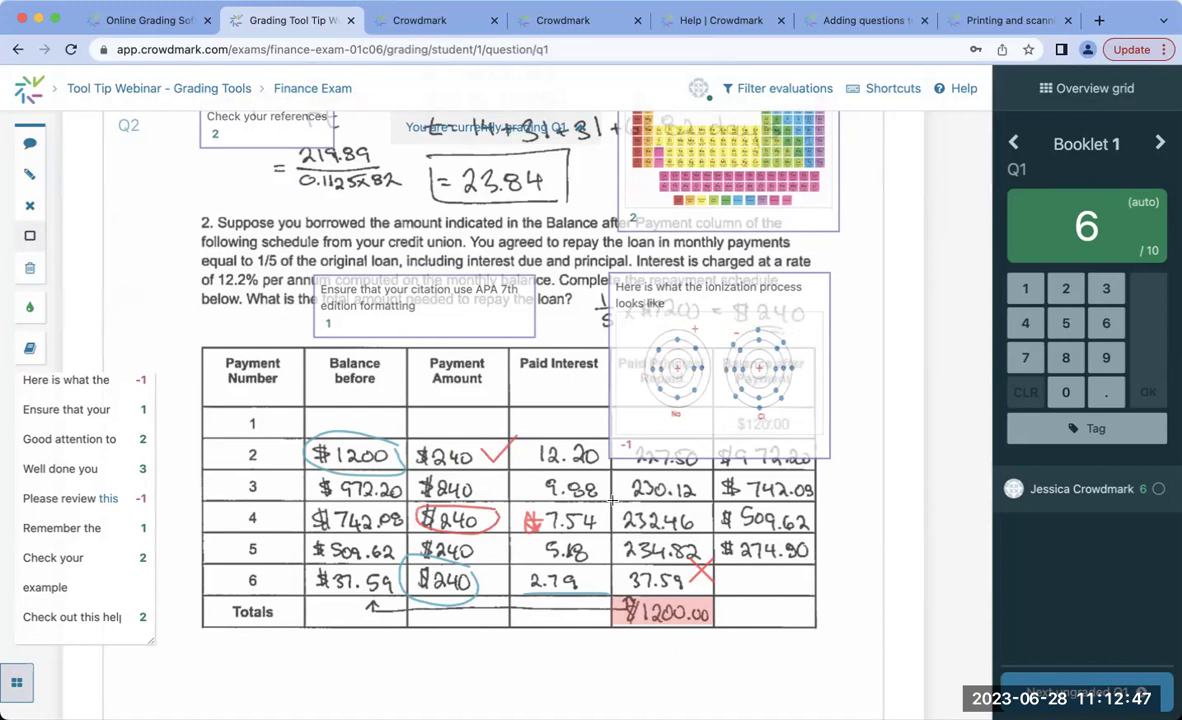
drag(618, 506, 712, 530)
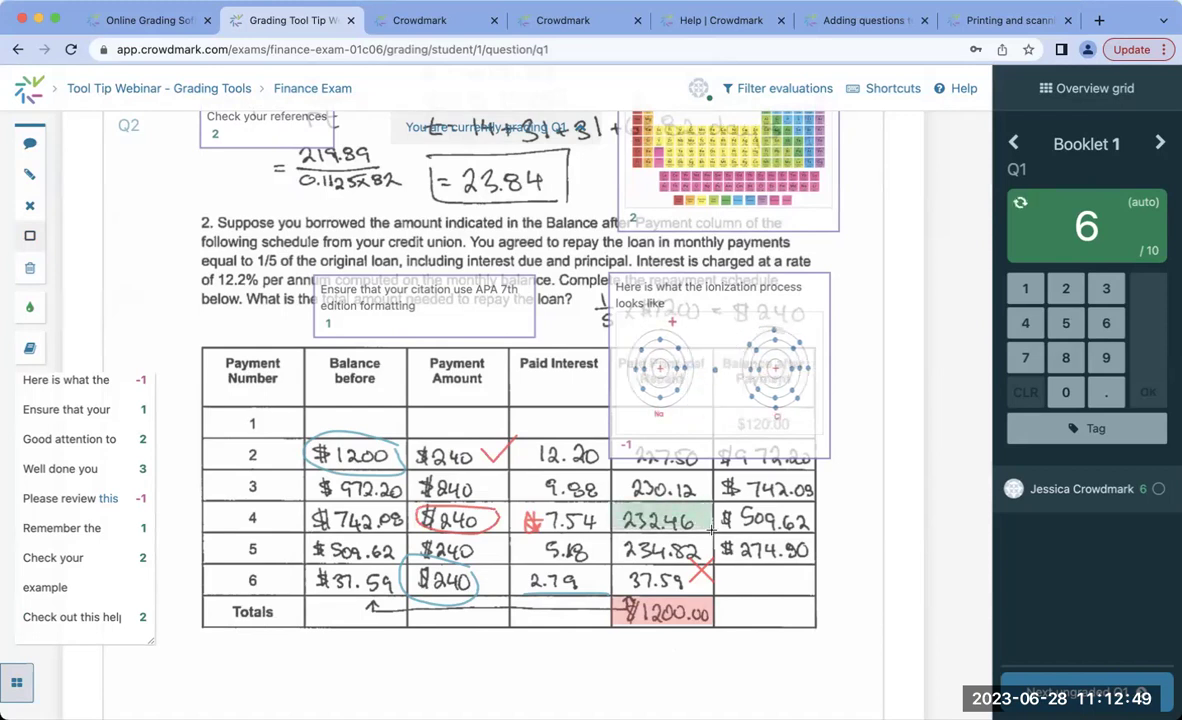
Delete the blue circle around payment 2's $1200 and the red circle around payment 4's $240
click(26, 276)
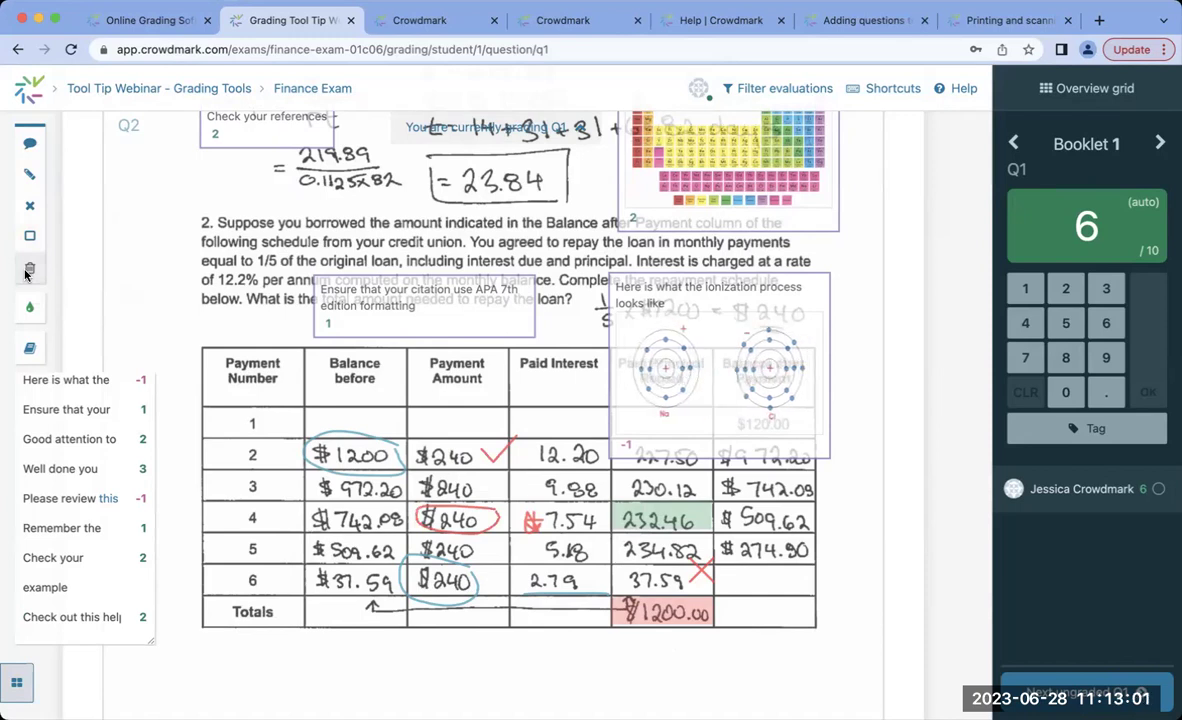
click(28, 269)
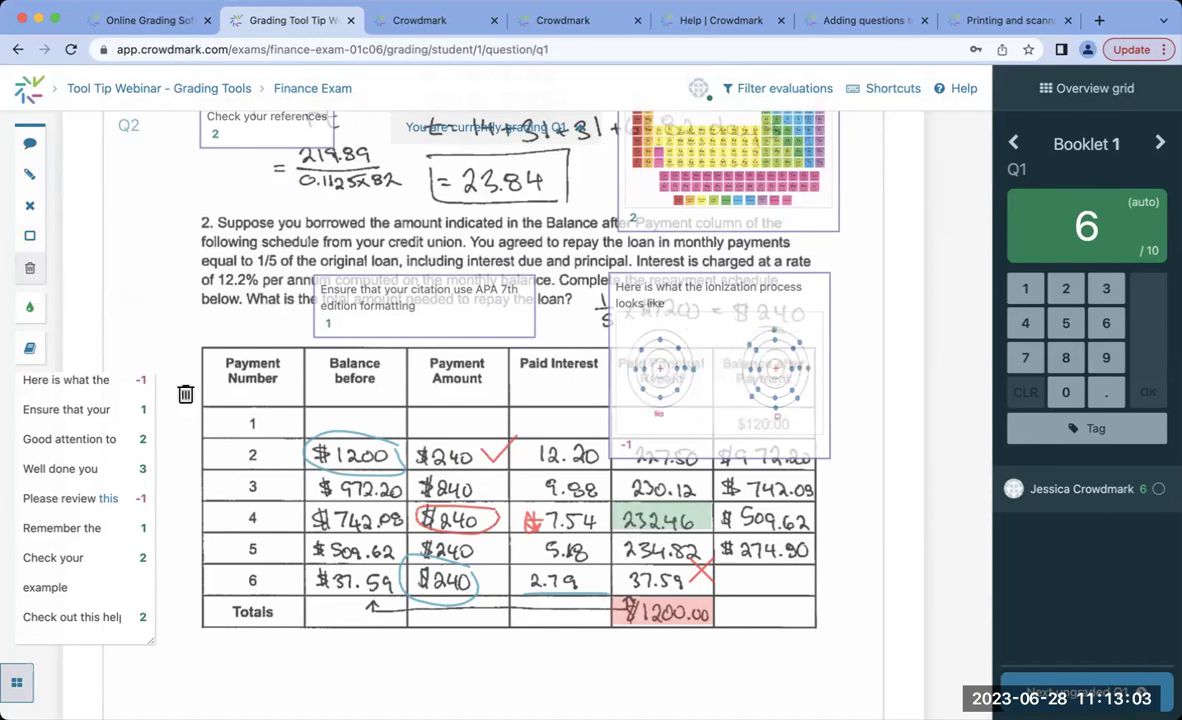
click(309, 448)
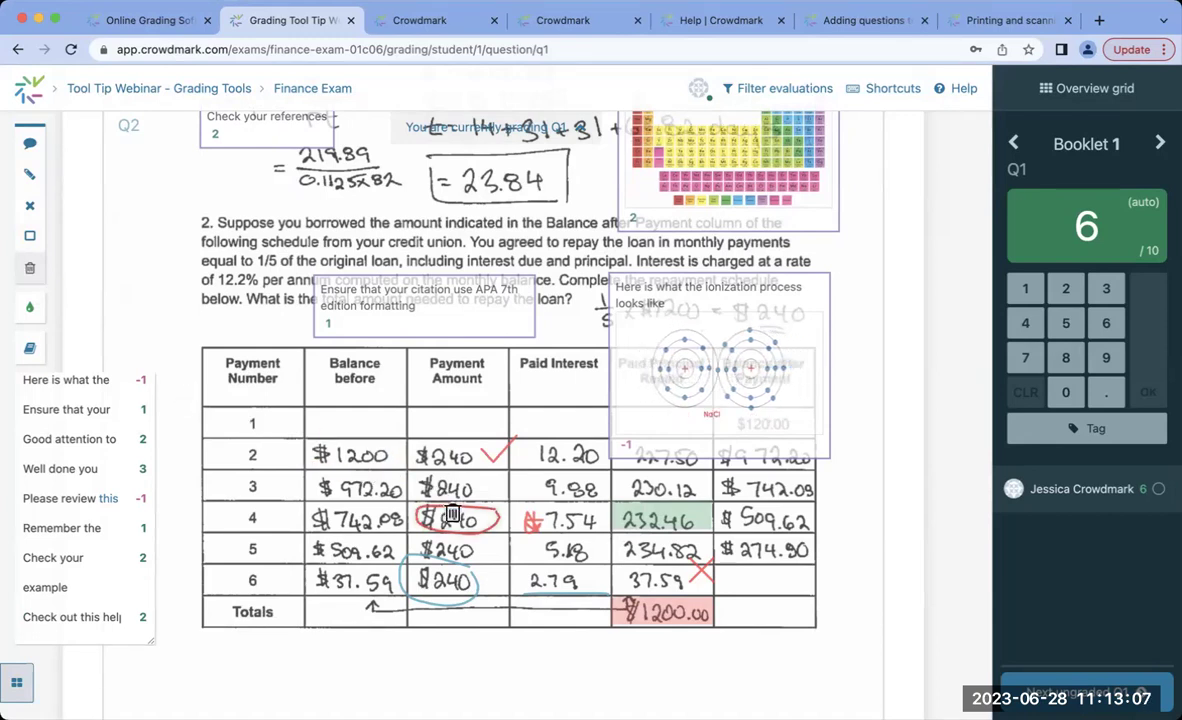
click(453, 514)
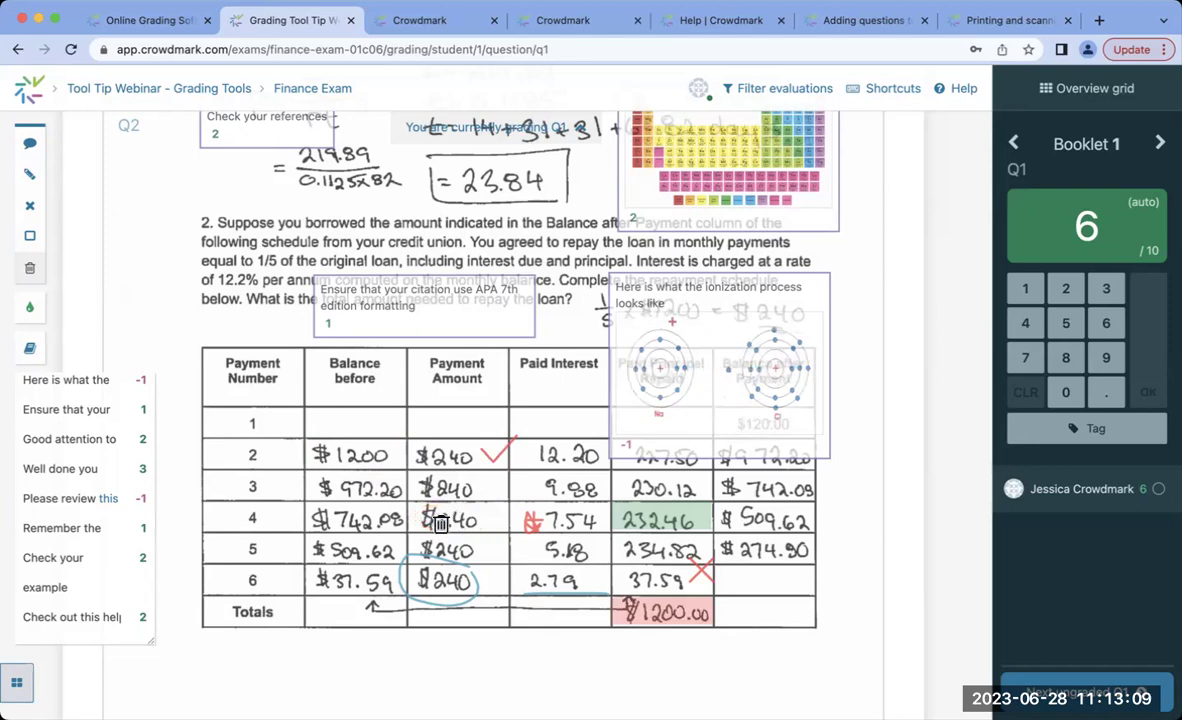
Hide the Q1 comment library list and show it again
click(29, 309)
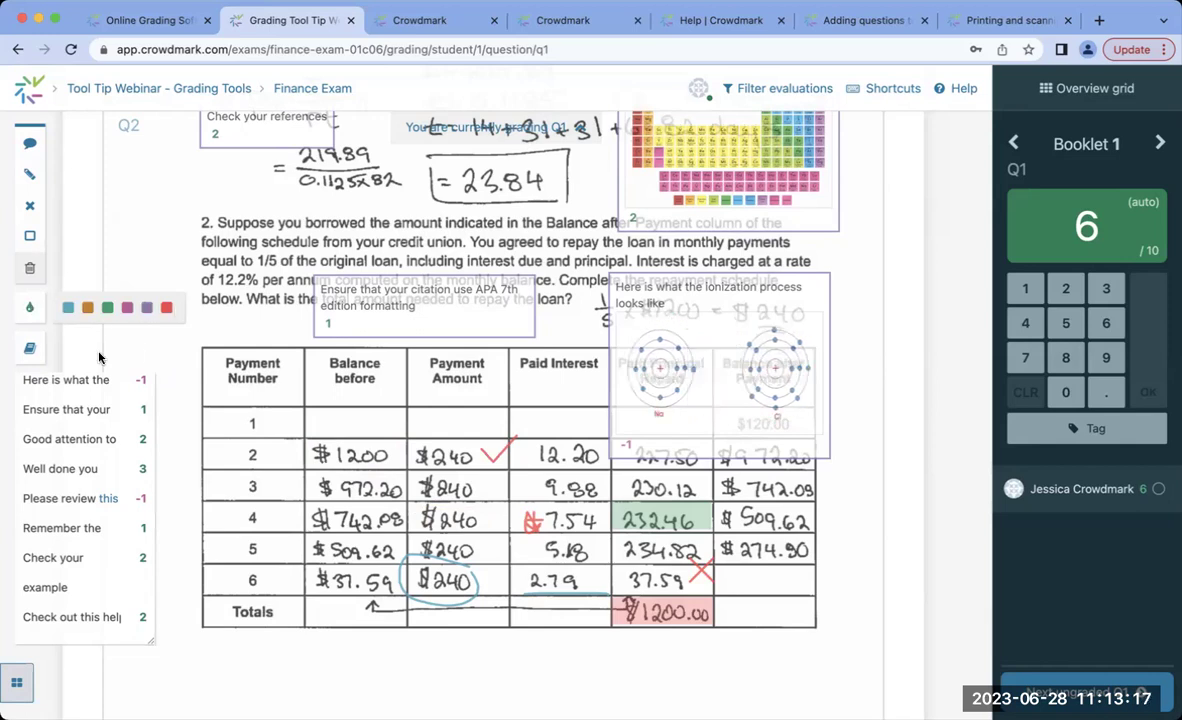
click(29, 347)
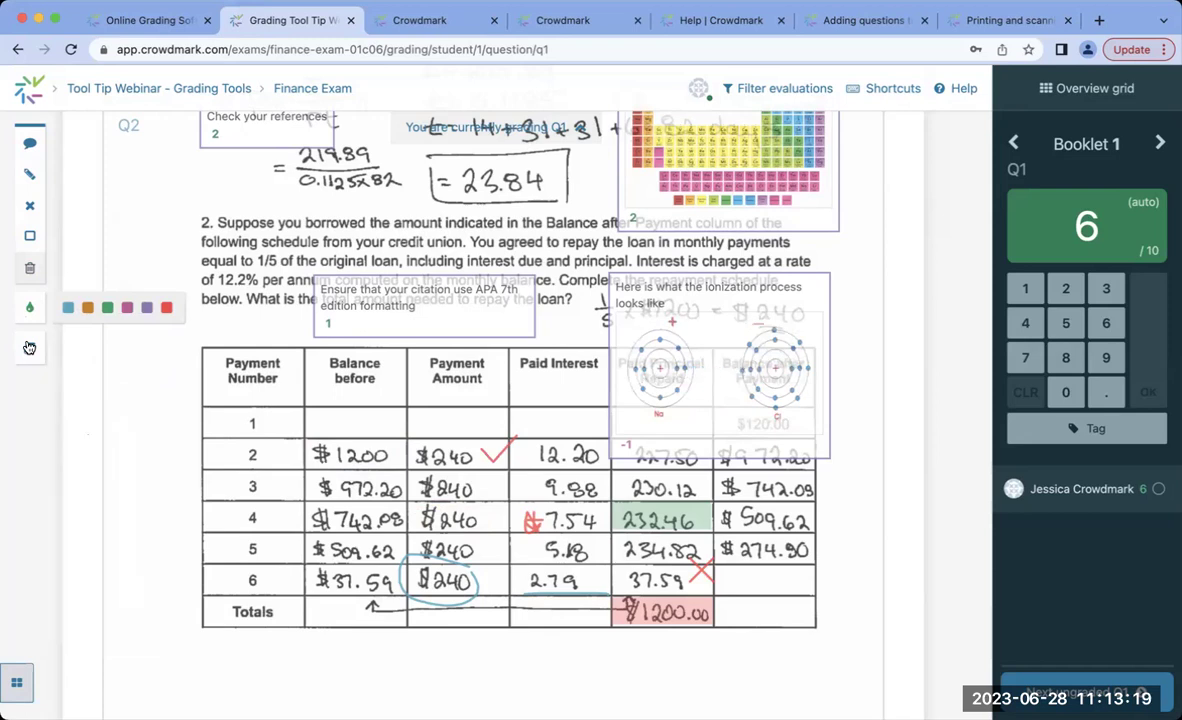
click(29, 347)
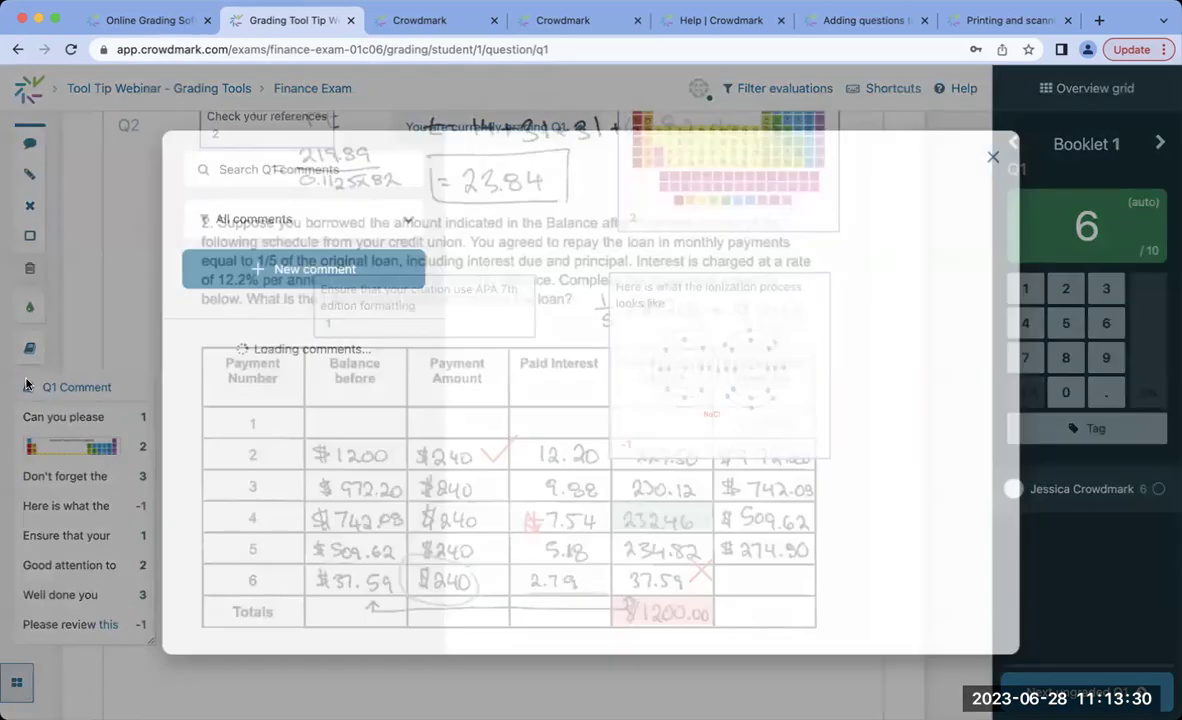
Open the full Q1 comment library and review the periodic table and "Don't forget the exponent!" comments along with the rest of the list
click(28, 386)
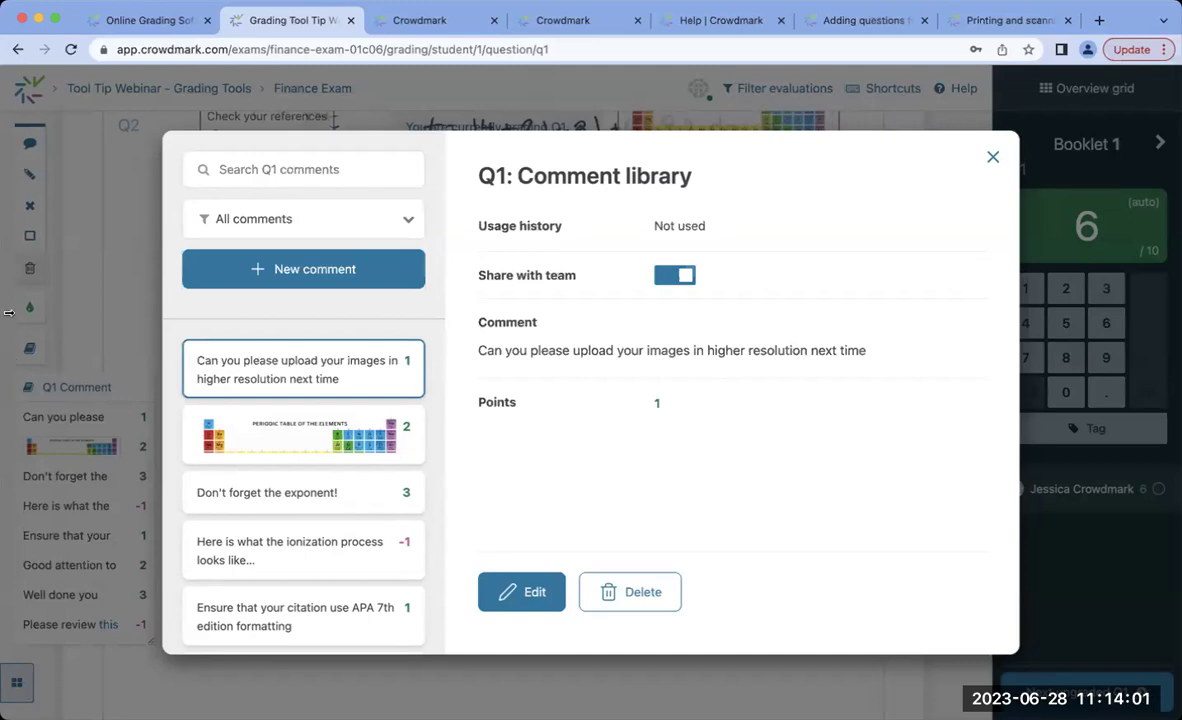
click(365, 446)
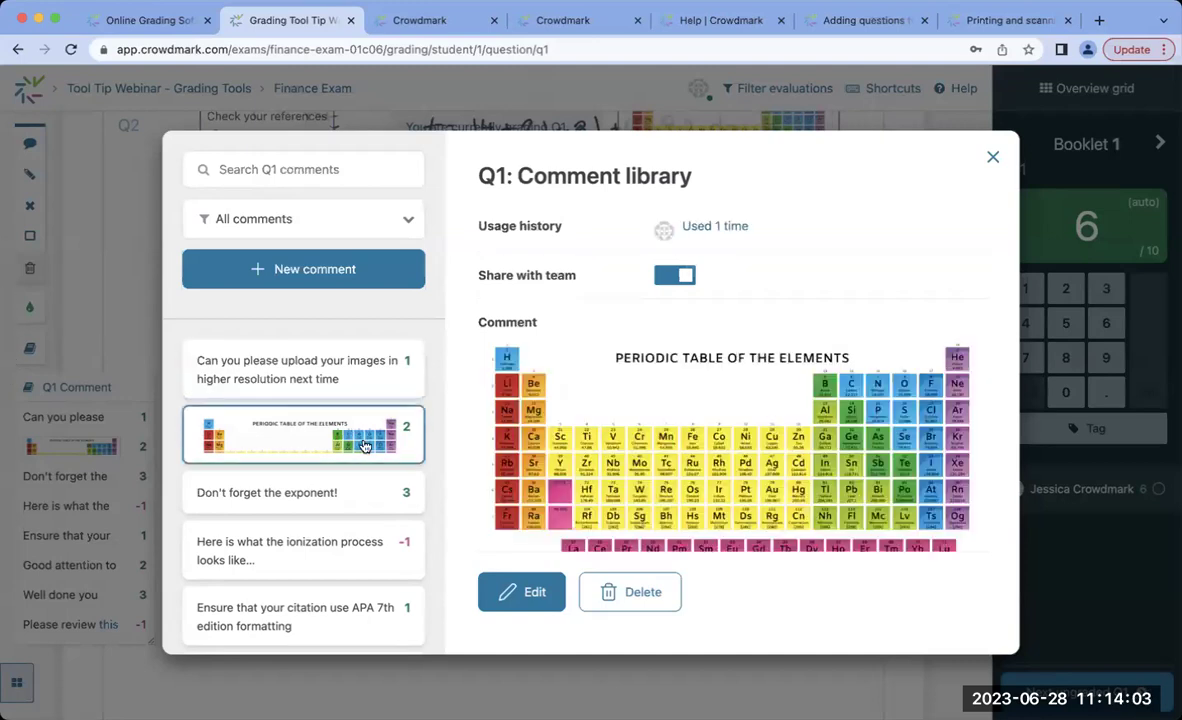
click(338, 498)
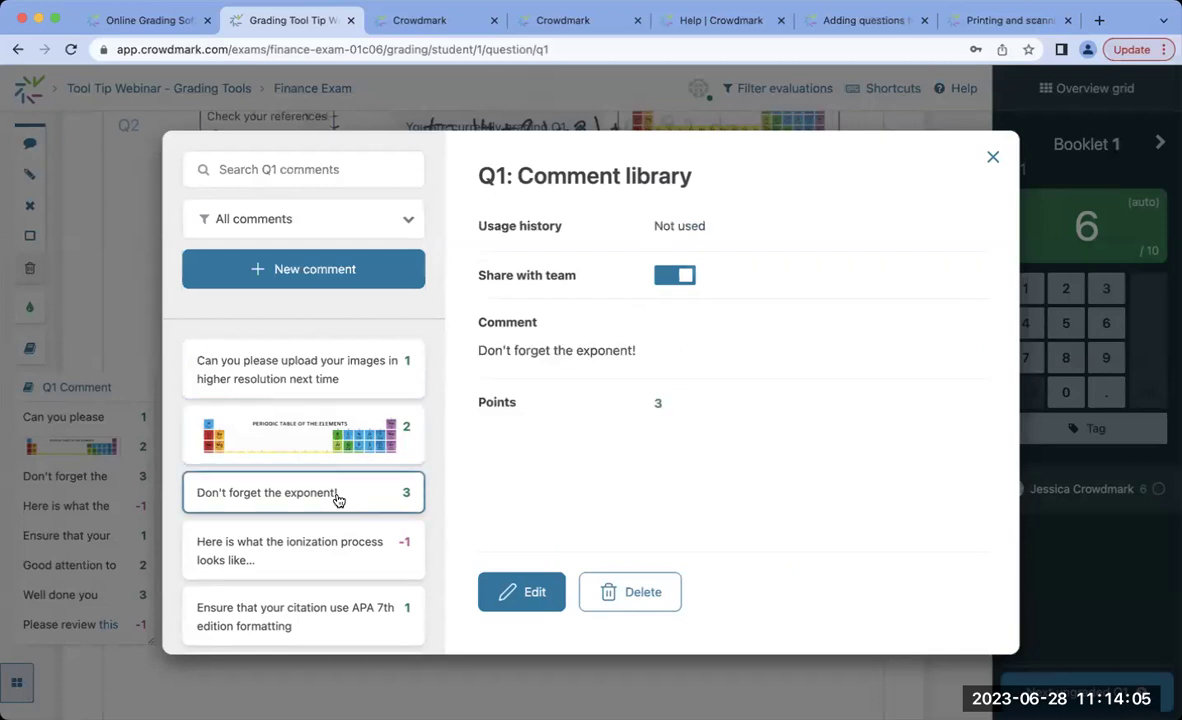
scroll(338, 498, down, 3)
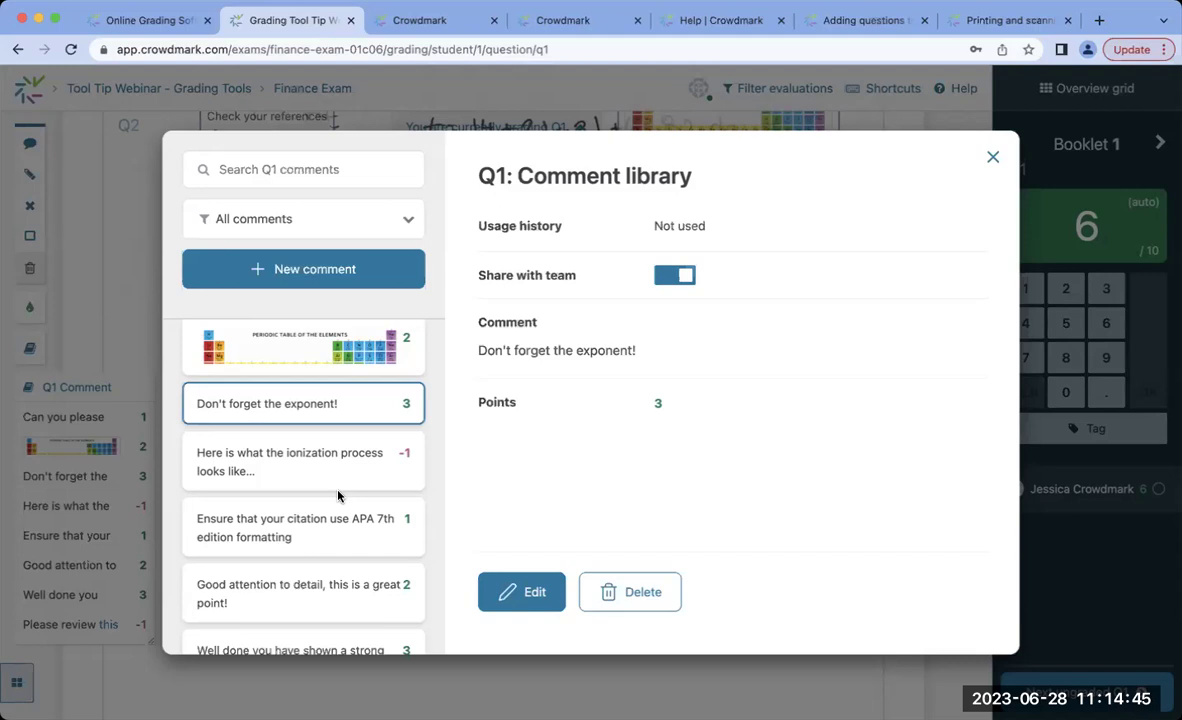
scroll(309, 464, down, 3)
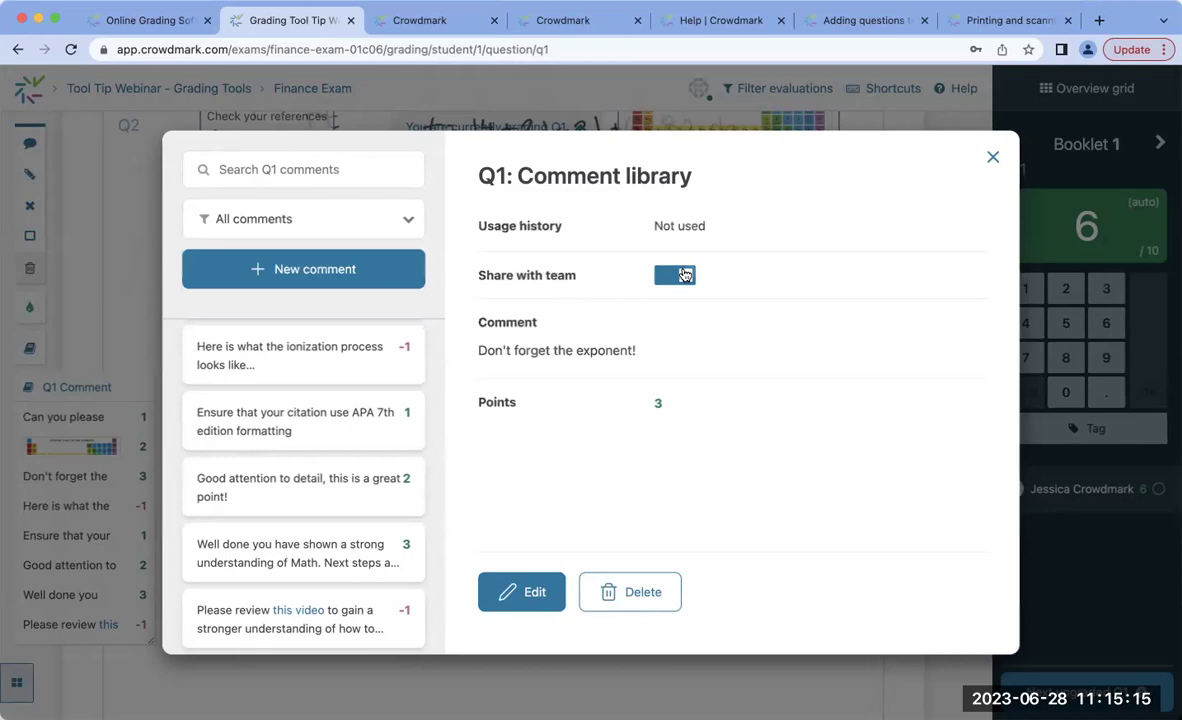
Search the Q1 comments for "m", clear the search, and close the comment library
click(247, 170)
text(m)
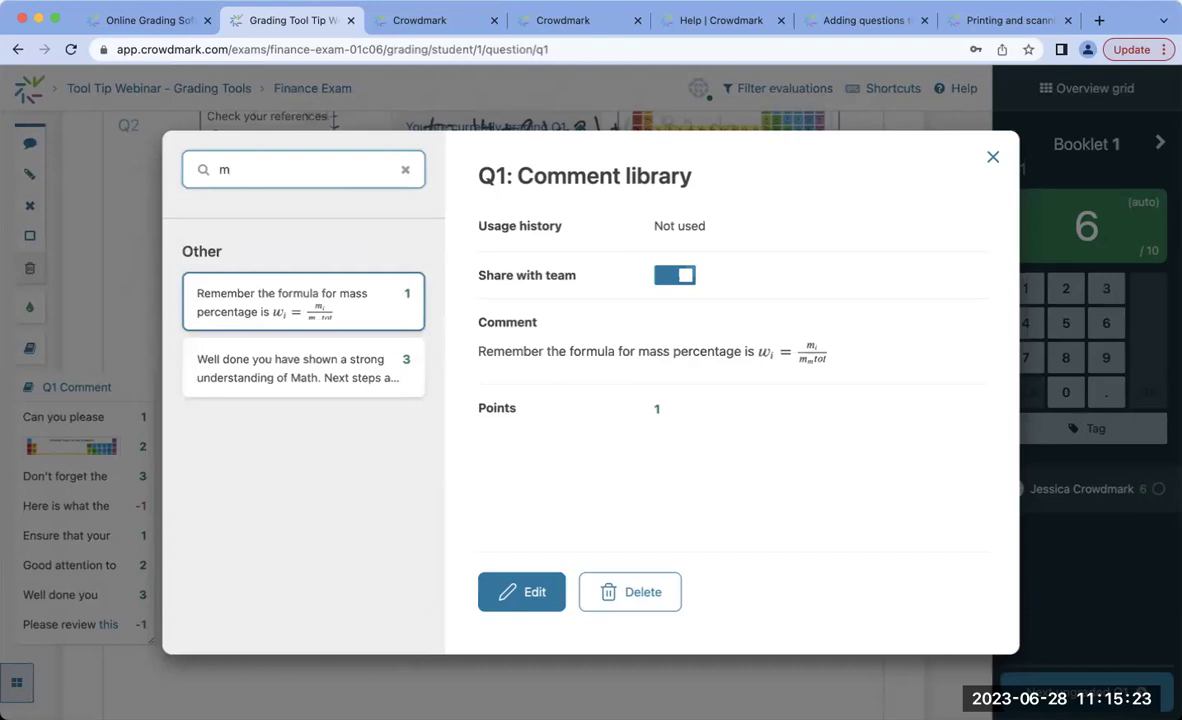
key(BackSpace)
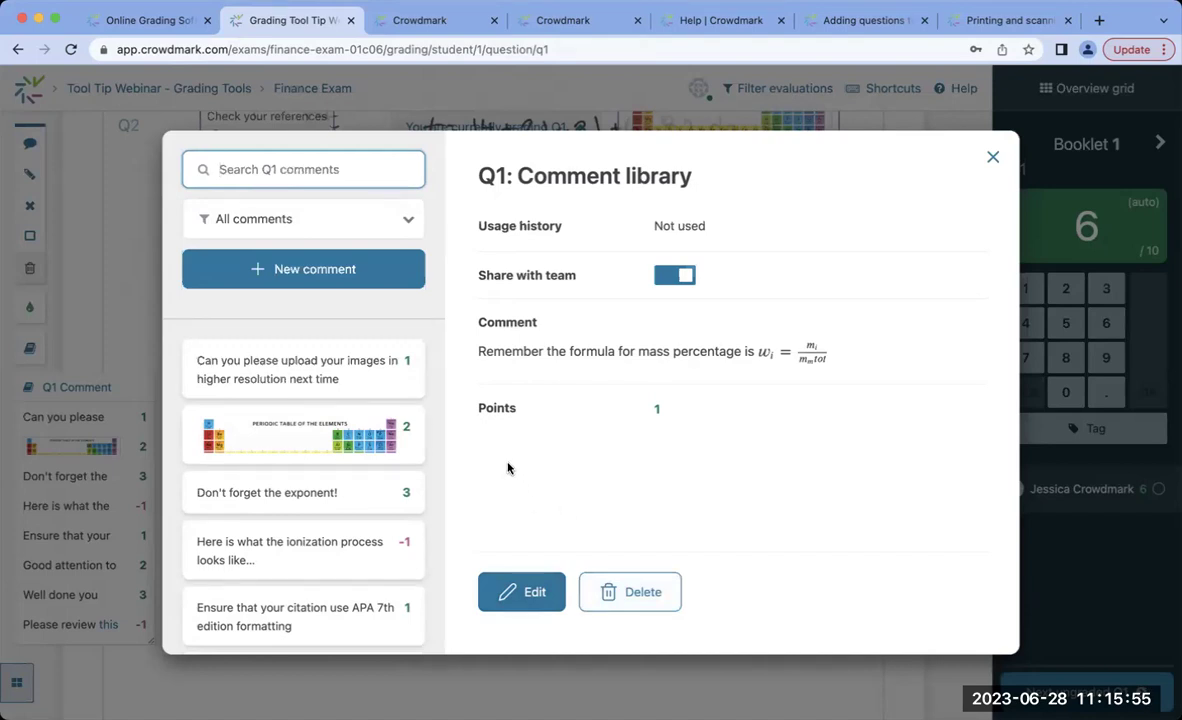
click(992, 157)
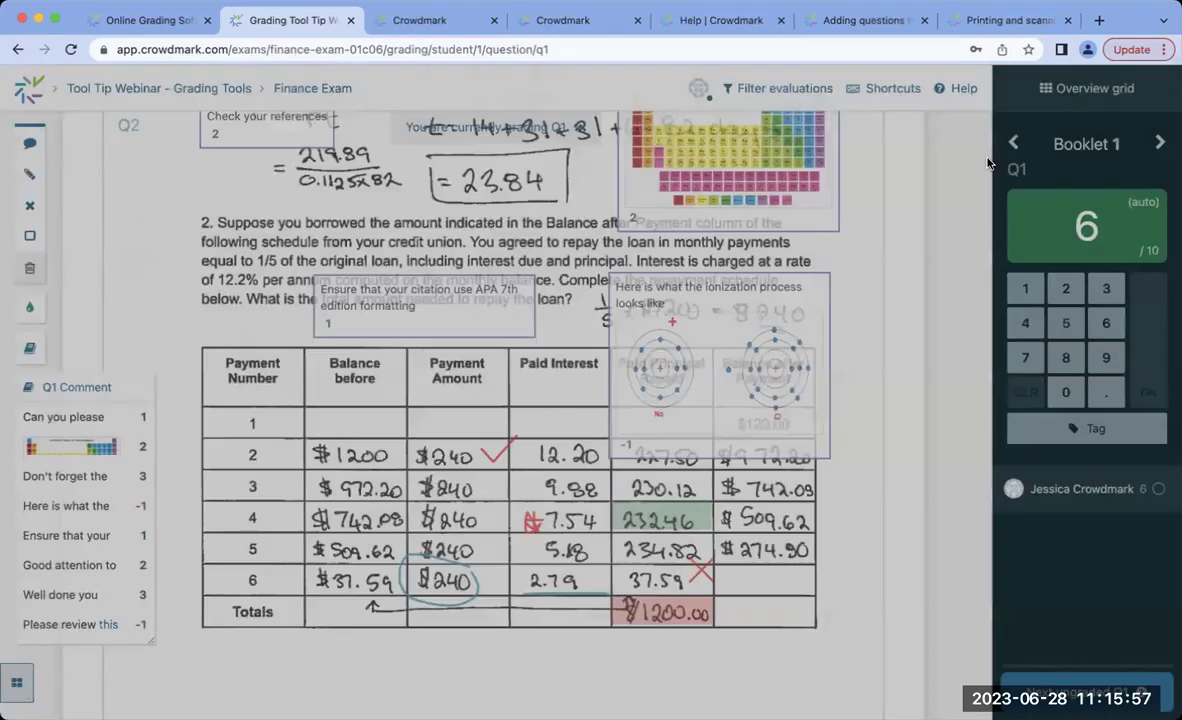
Advance from Booklet 1 through Booklet 2 to Q1 of Booklet 3
scroll(767, 344, up, 3)
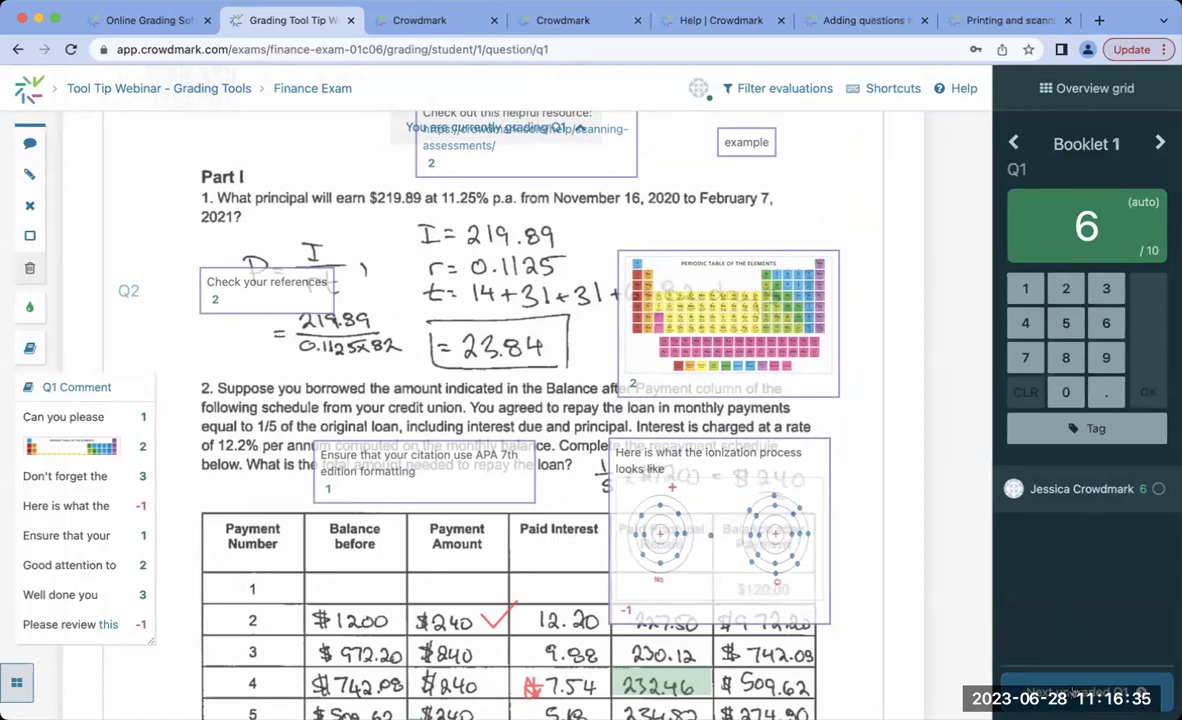
key(Right)
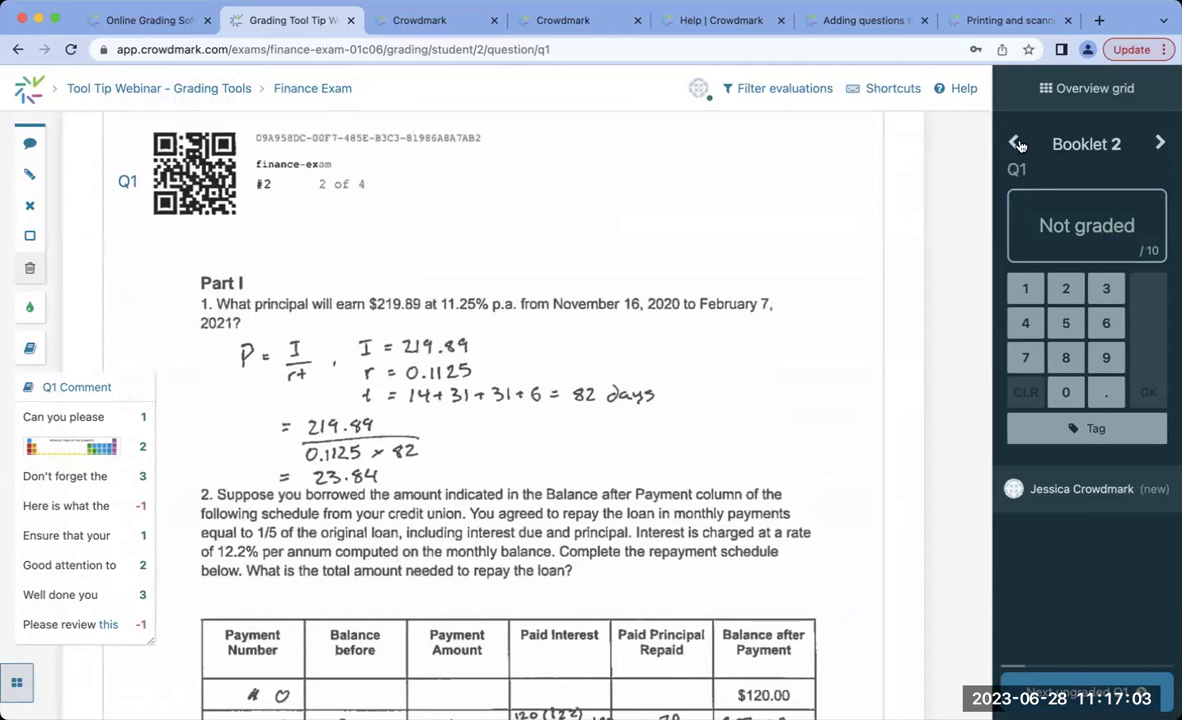
click(1157, 146)
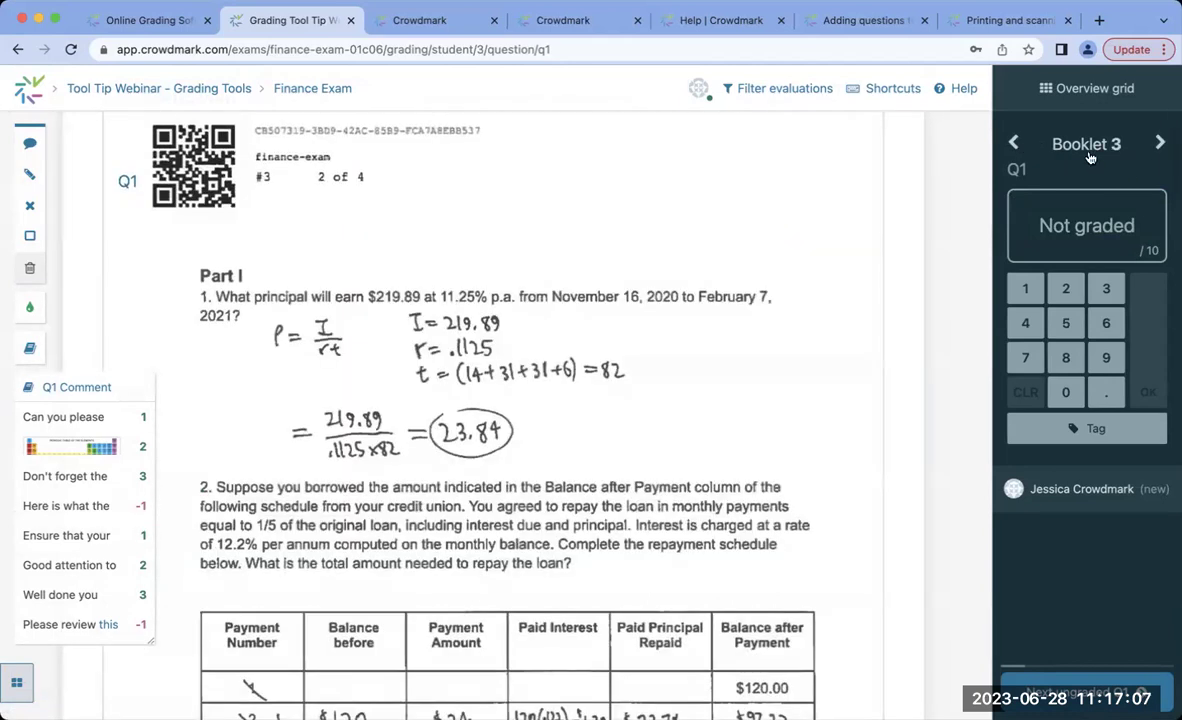
Look through the booklet search choices by booklet number, and filter the student choices with "m"
click(1090, 155)
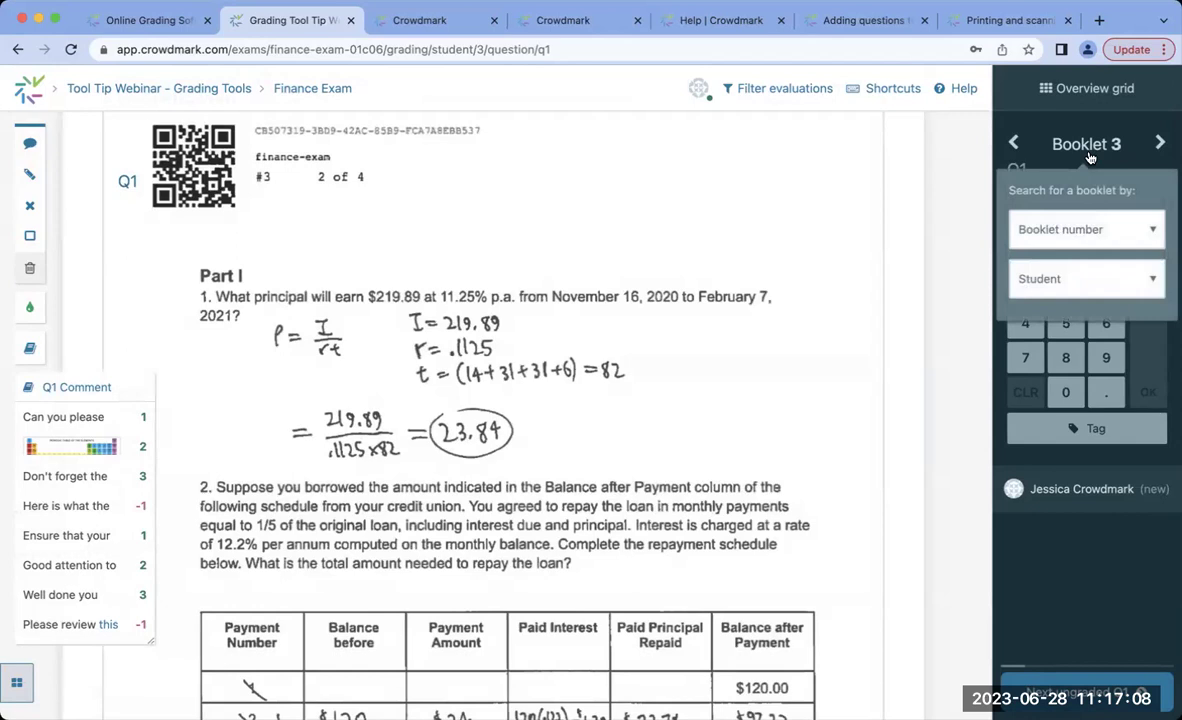
click(1098, 222)
scroll(1076, 322, down, 3)
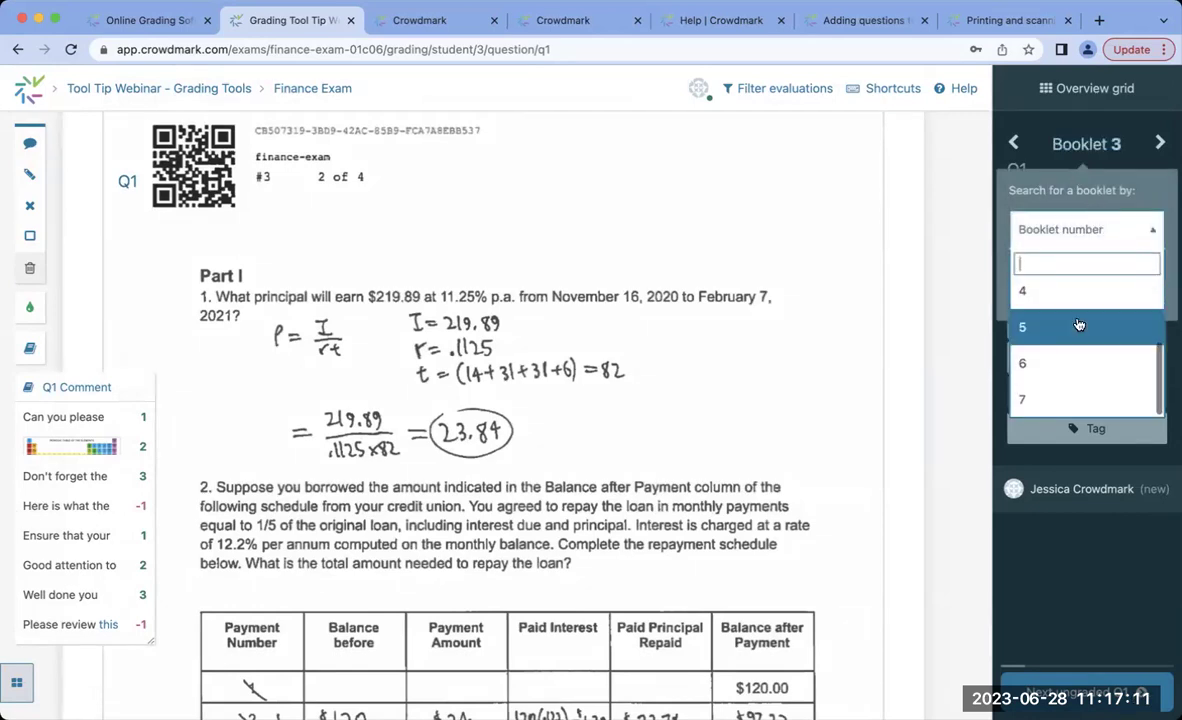
click(1036, 177)
click(1035, 266)
text(m)
scroll(1090, 397, down, 3)
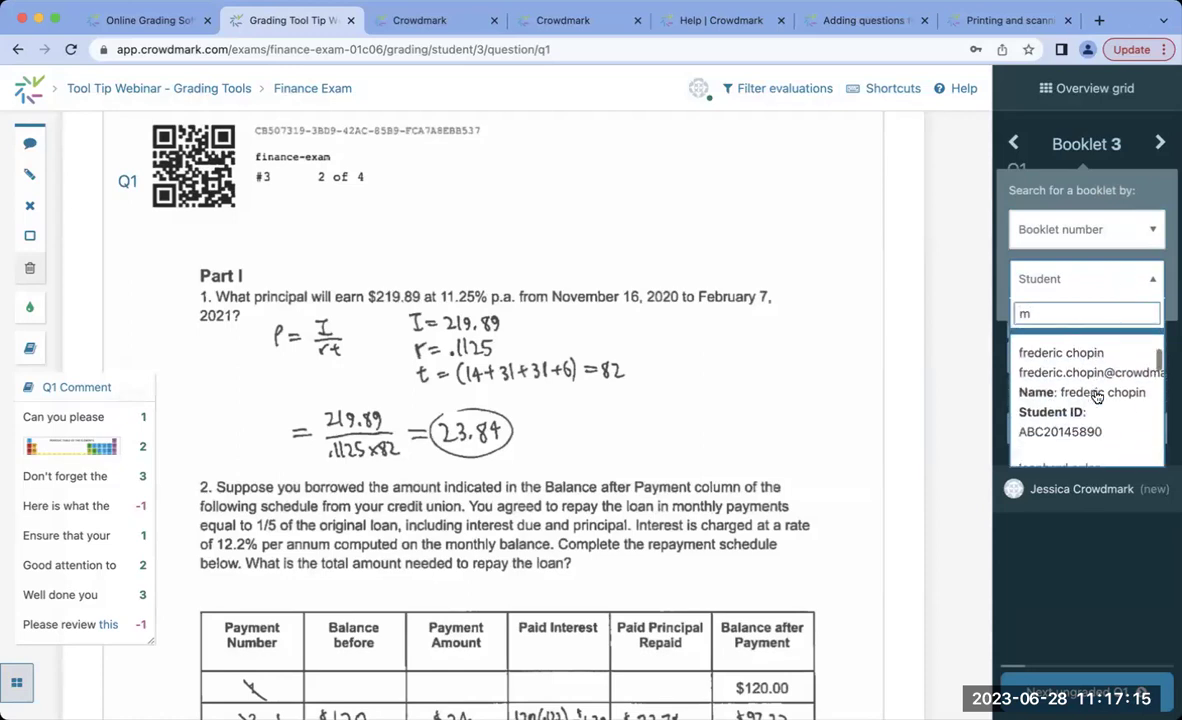
scroll(1097, 395, up, 3)
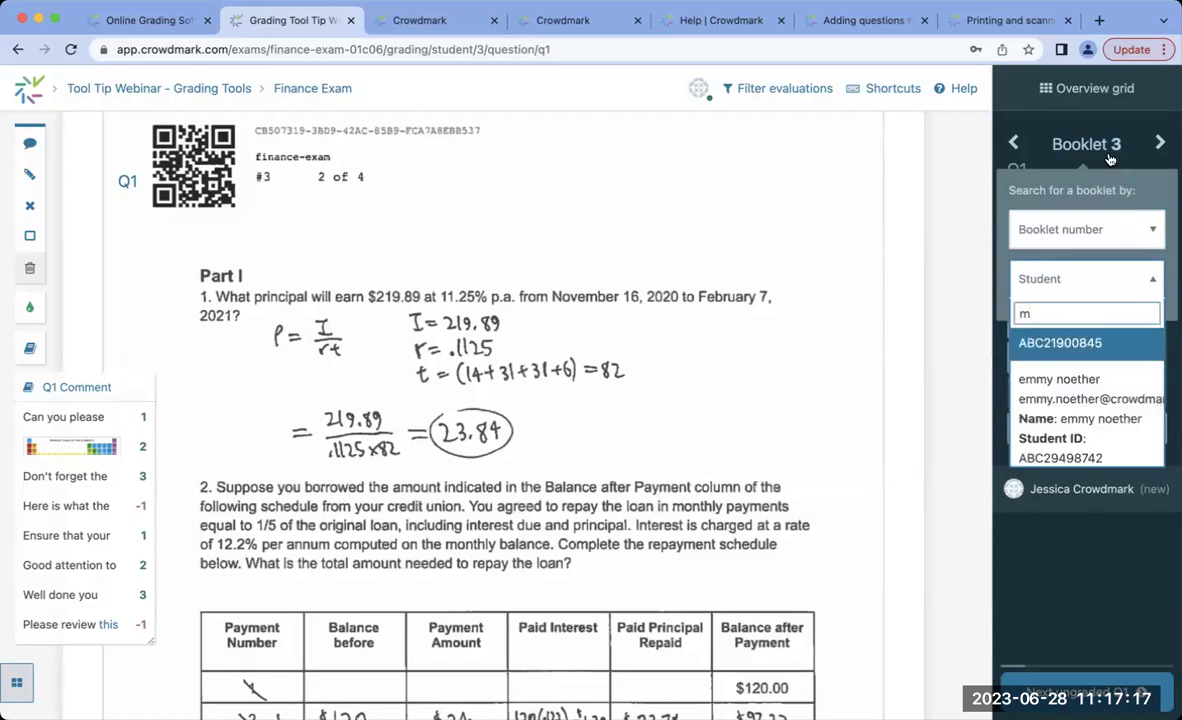
Close the booklet search and add the tag "example answer" to Q1 of Booklet 3
click(1099, 137)
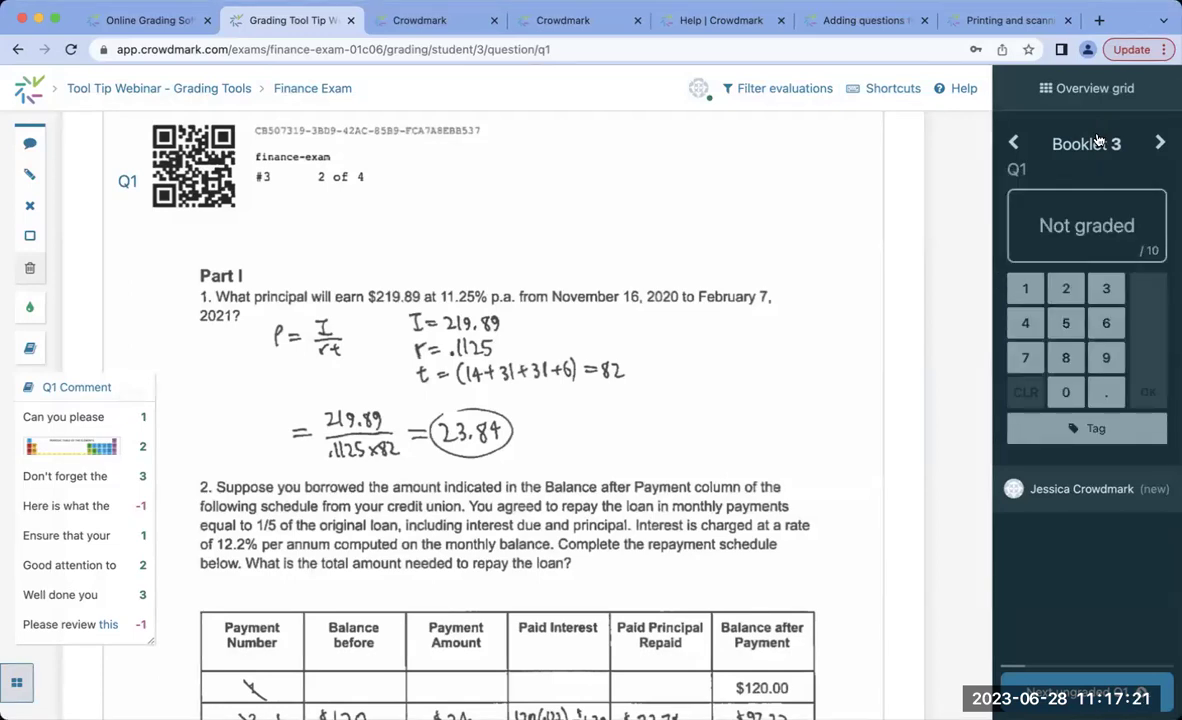
click(1070, 431)
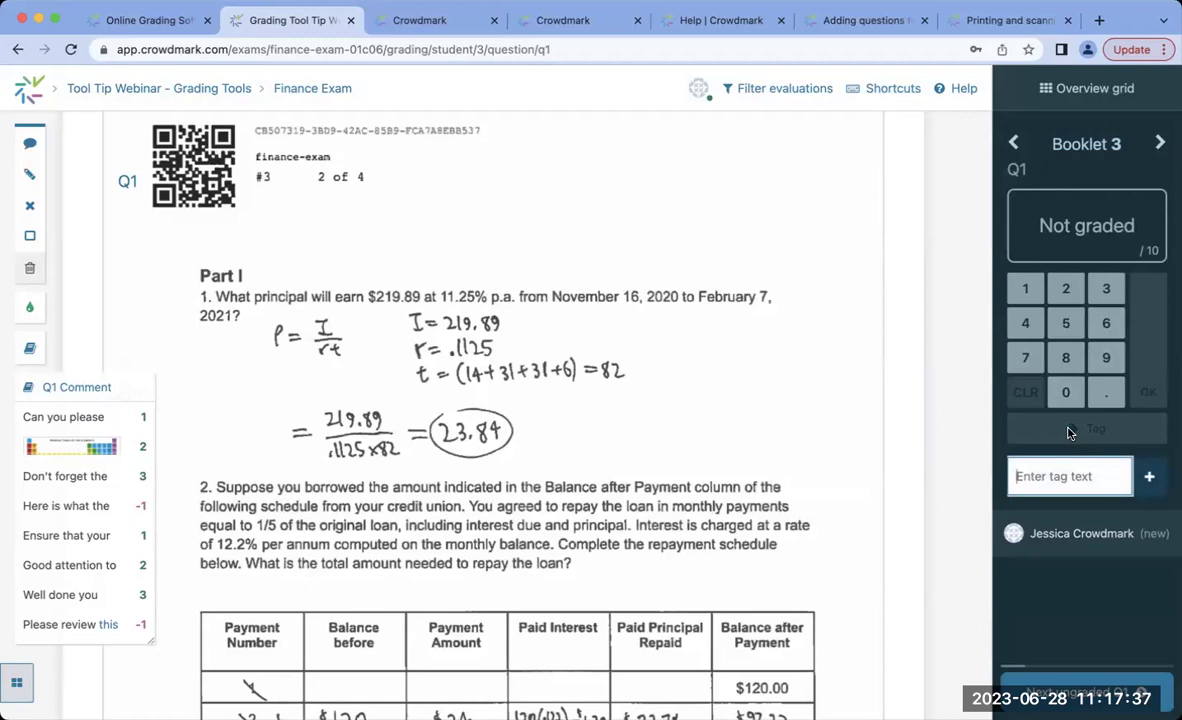
text(exam)
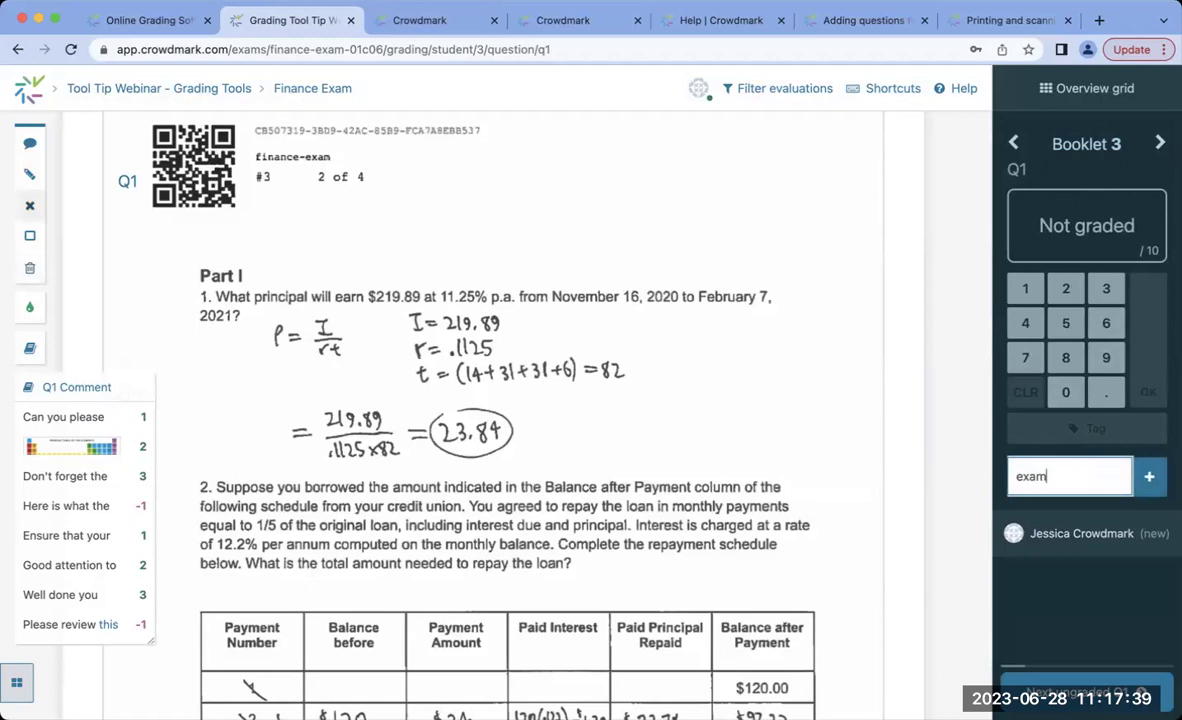
text(ple answer)
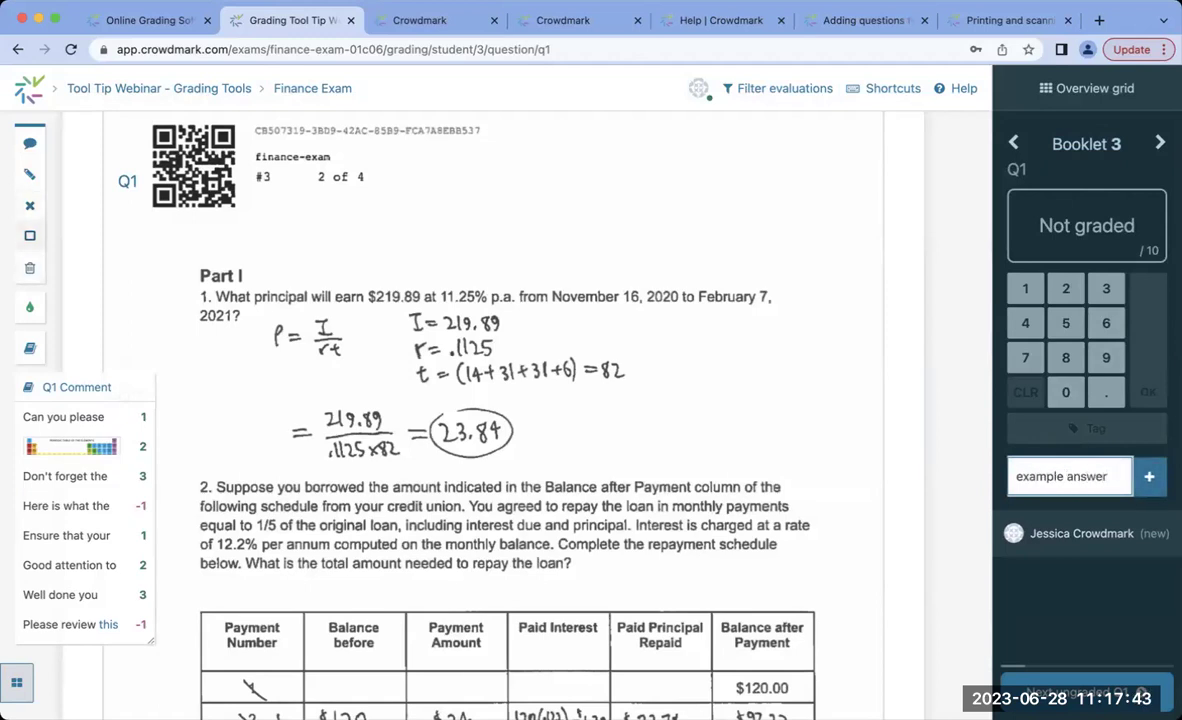
click(1152, 479)
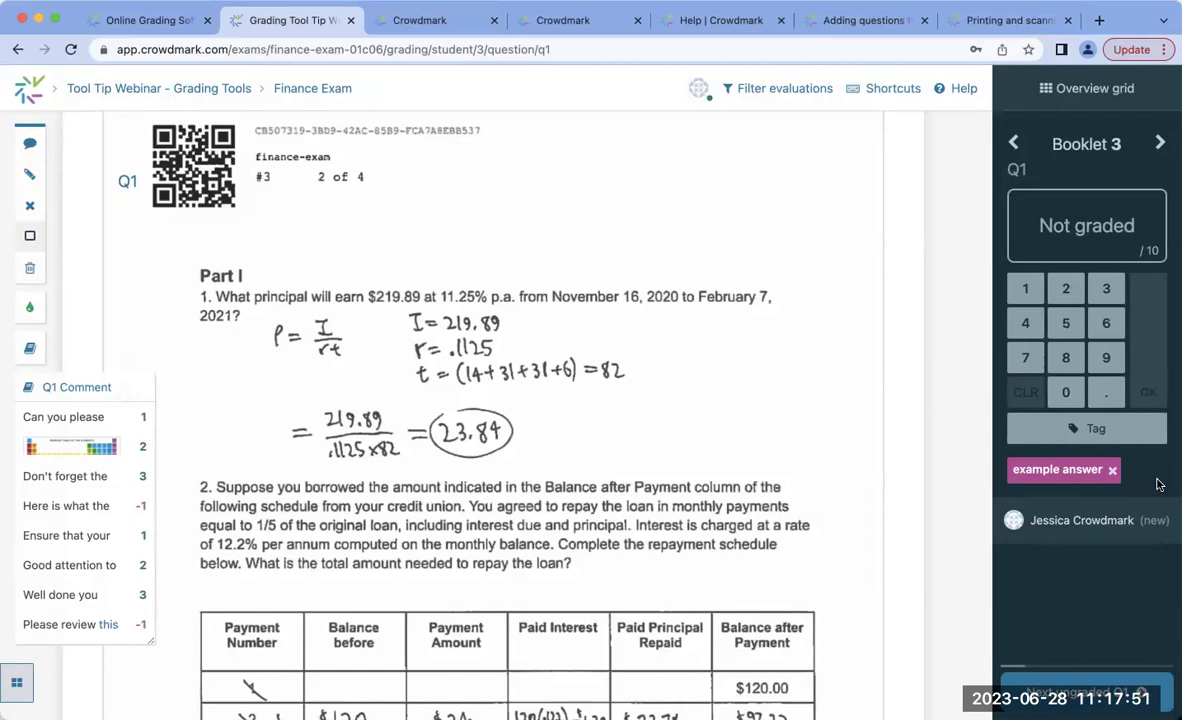
Review the evaluation filter options and the keyboard shortcuts list, closing each without changing anything
click(758, 92)
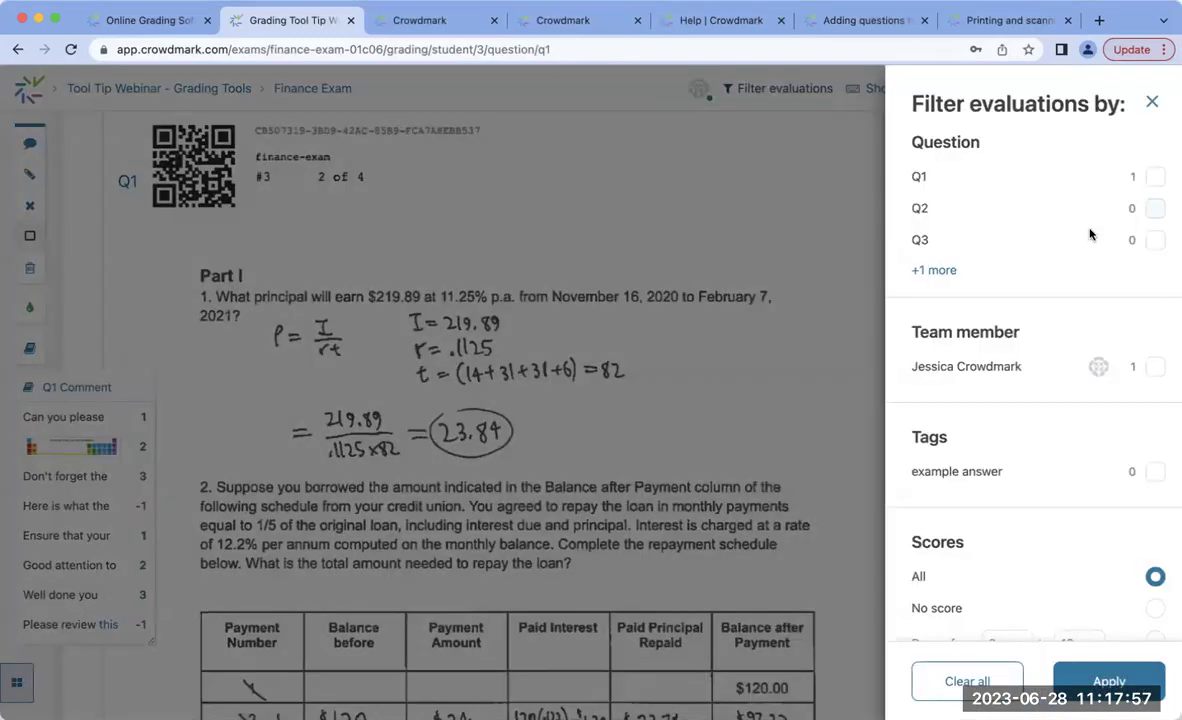
scroll(1052, 382, down, 1)
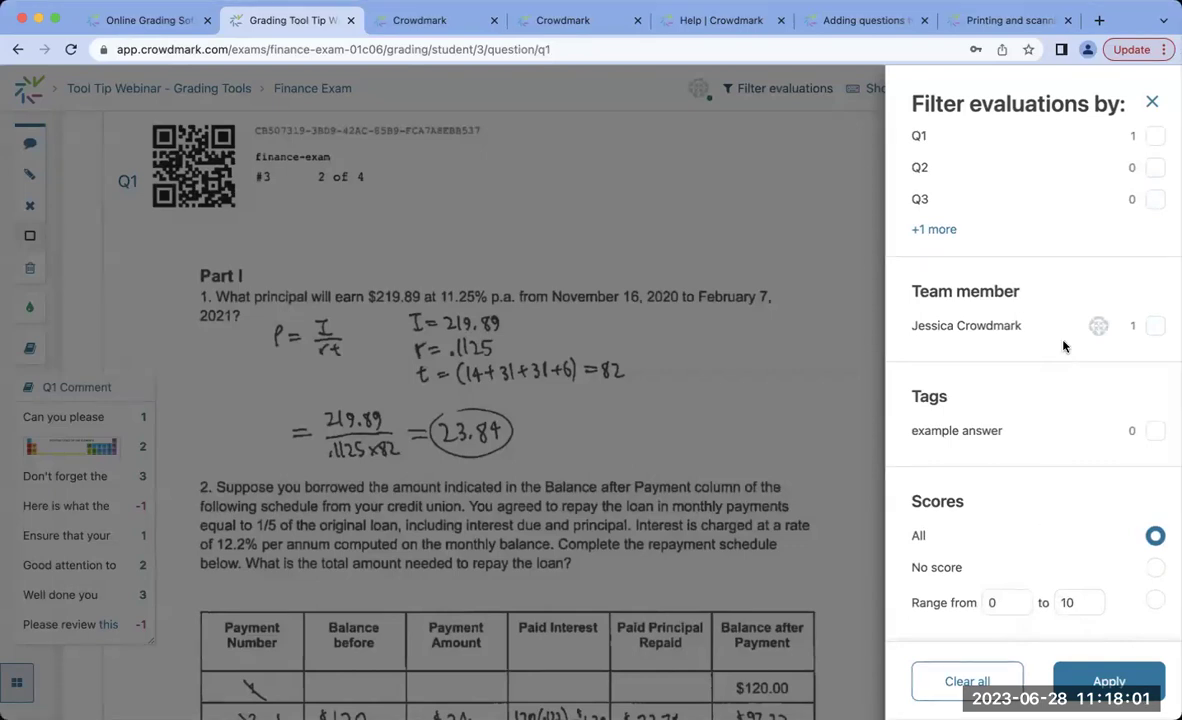
key(Escape)
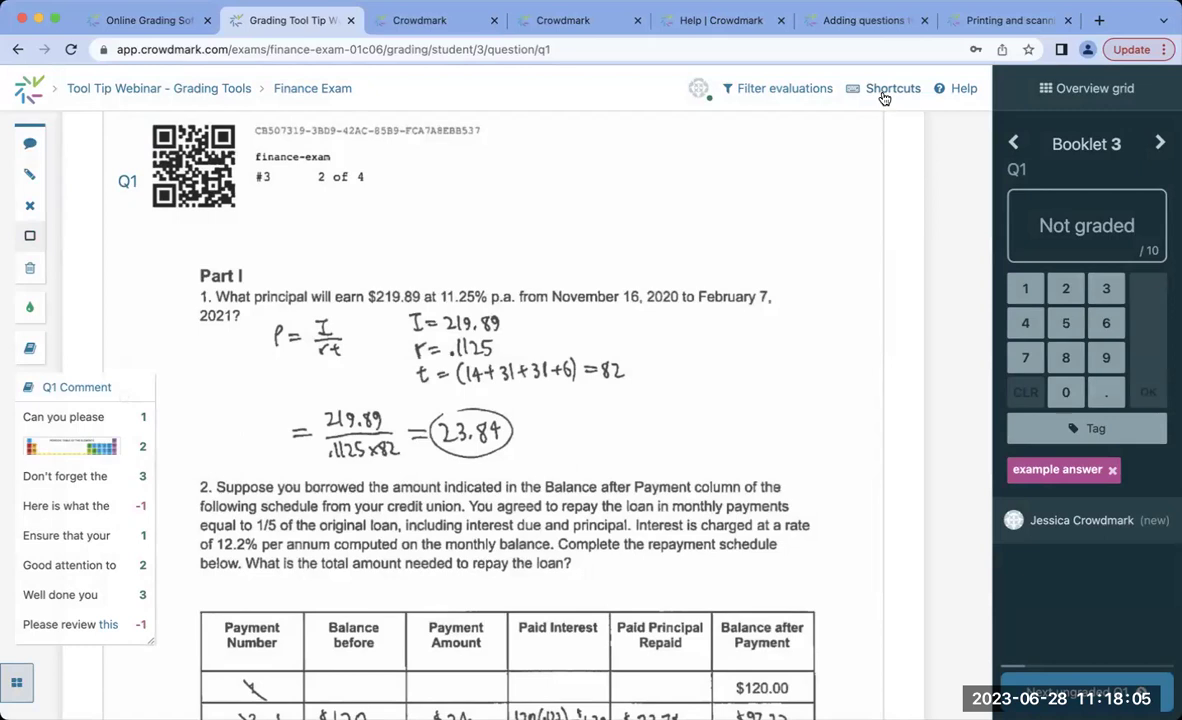
click(884, 92)
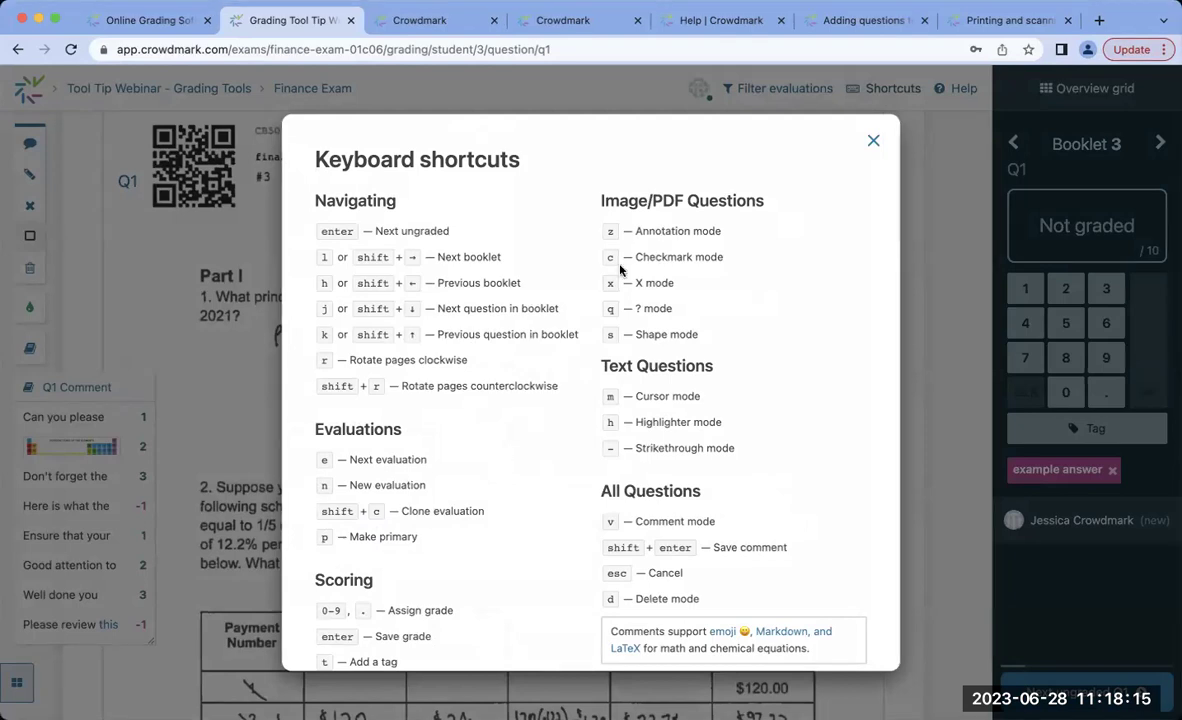
click(873, 141)
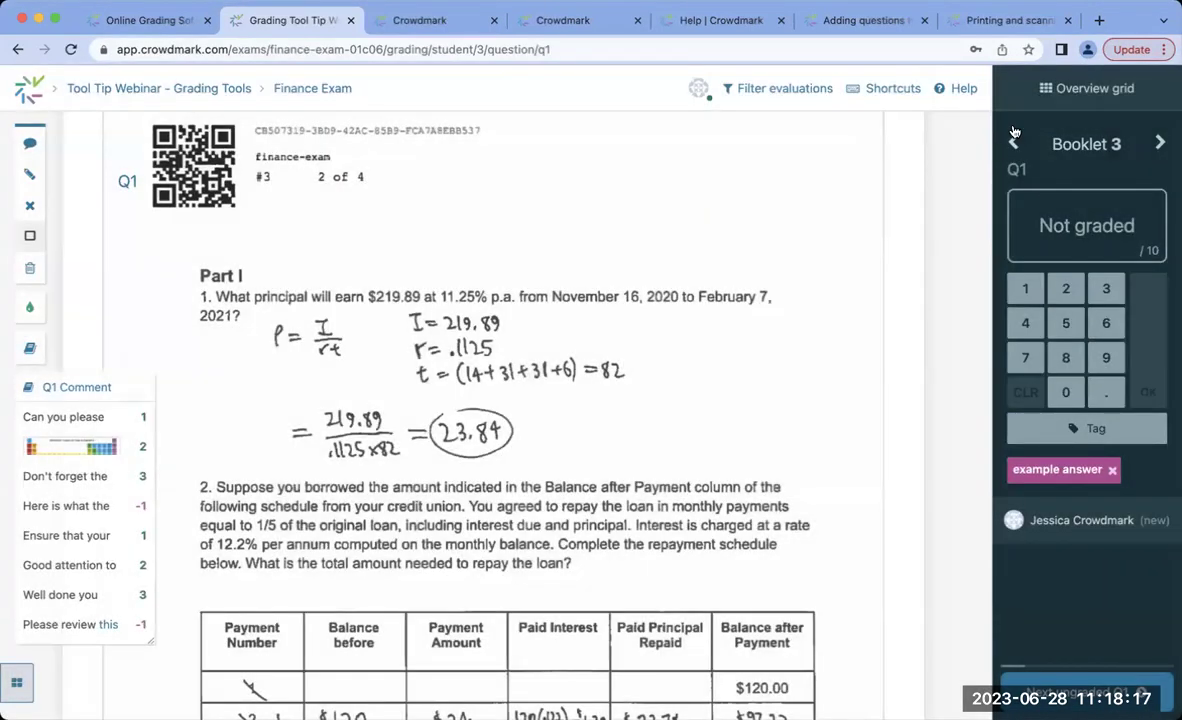
Jump to Q2 of Booklet 5 through the overview grid and view the student's repayment schedule answer
click(1050, 90)
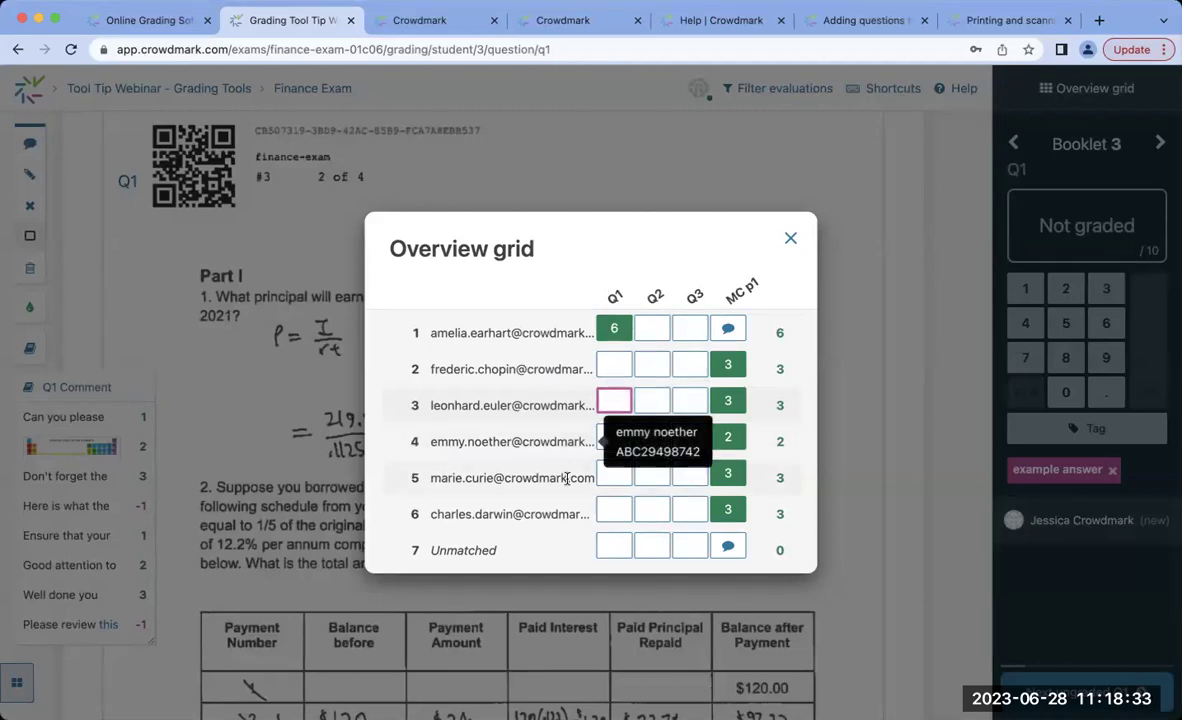
click(650, 481)
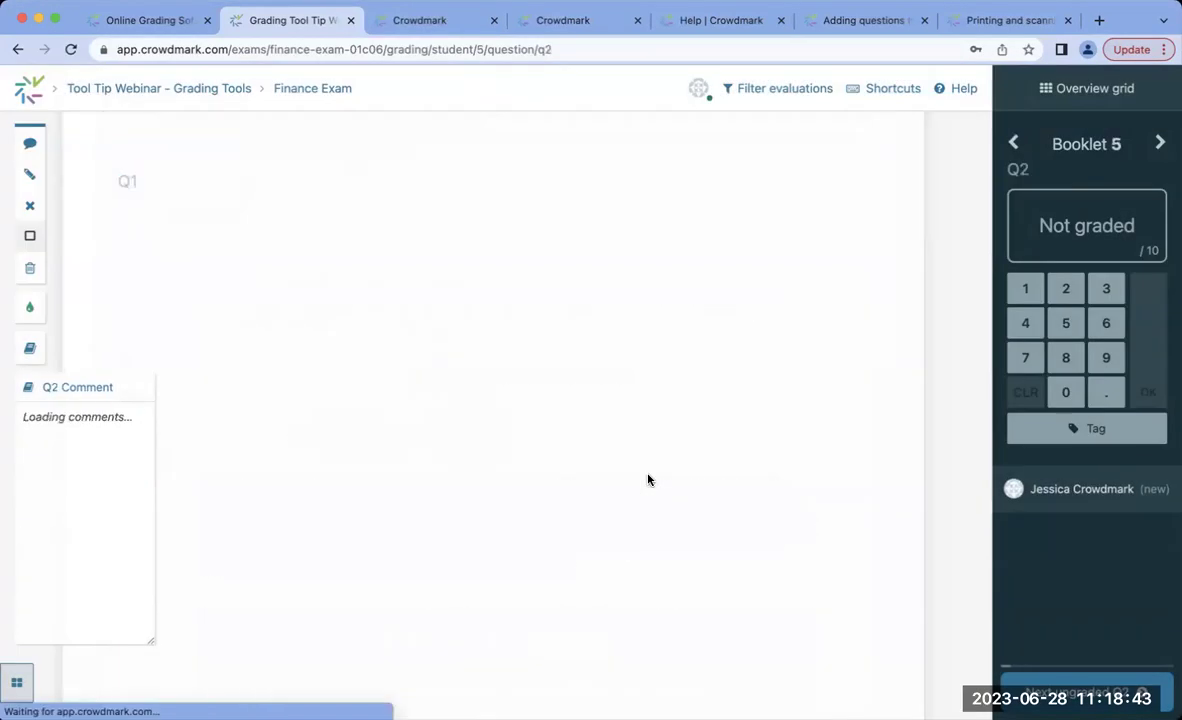
scroll(648, 476, down, 3)
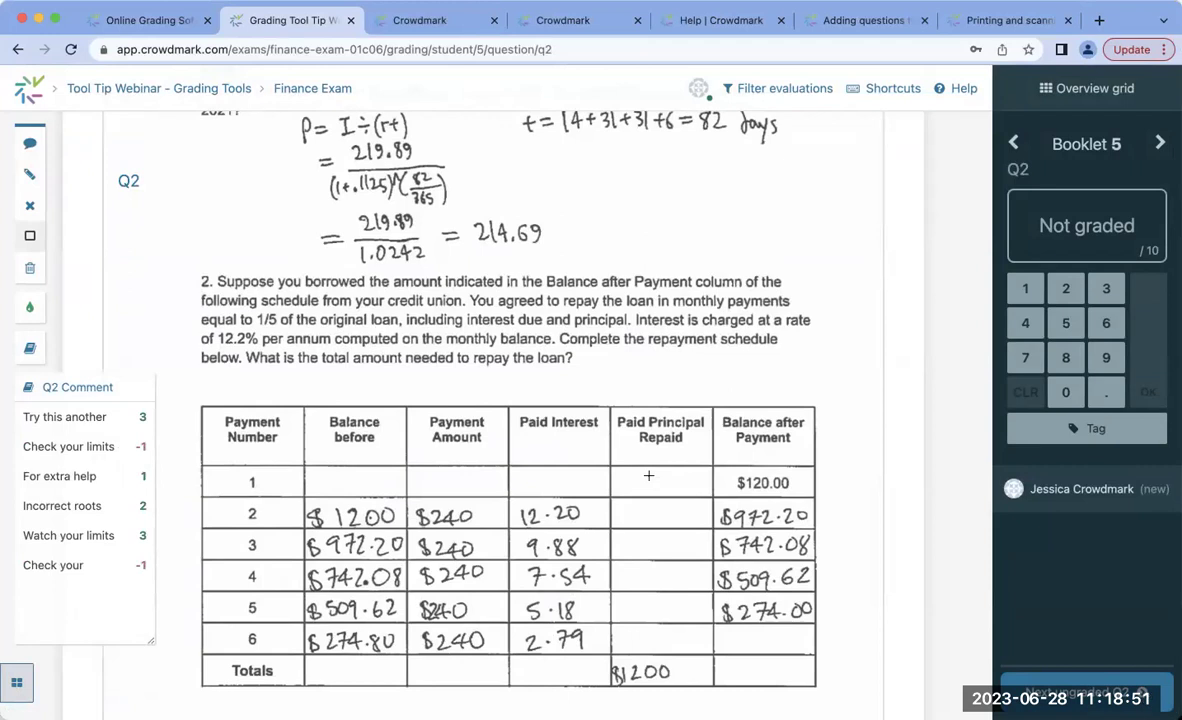
scroll(648, 476, down, 2)
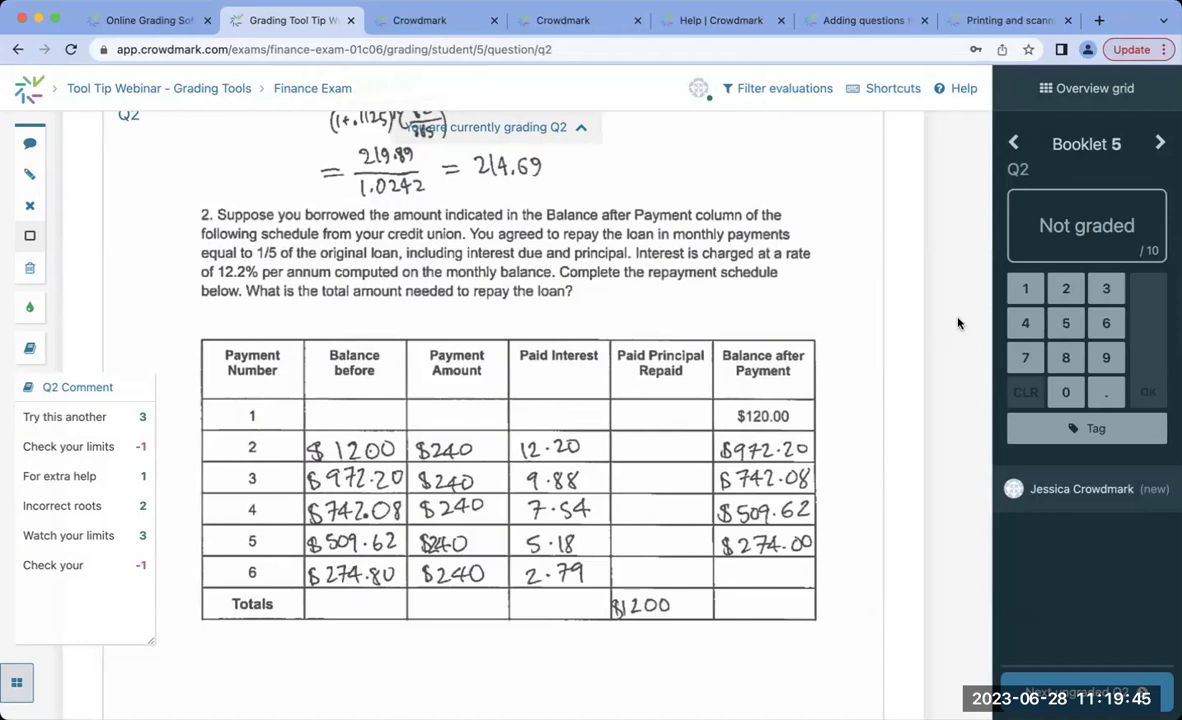
Leave the booklet for the Finance Exam's assessment pages and open its Grade page
scroll(900, 196, up, 1)
scroll(900, 196, up, 5)
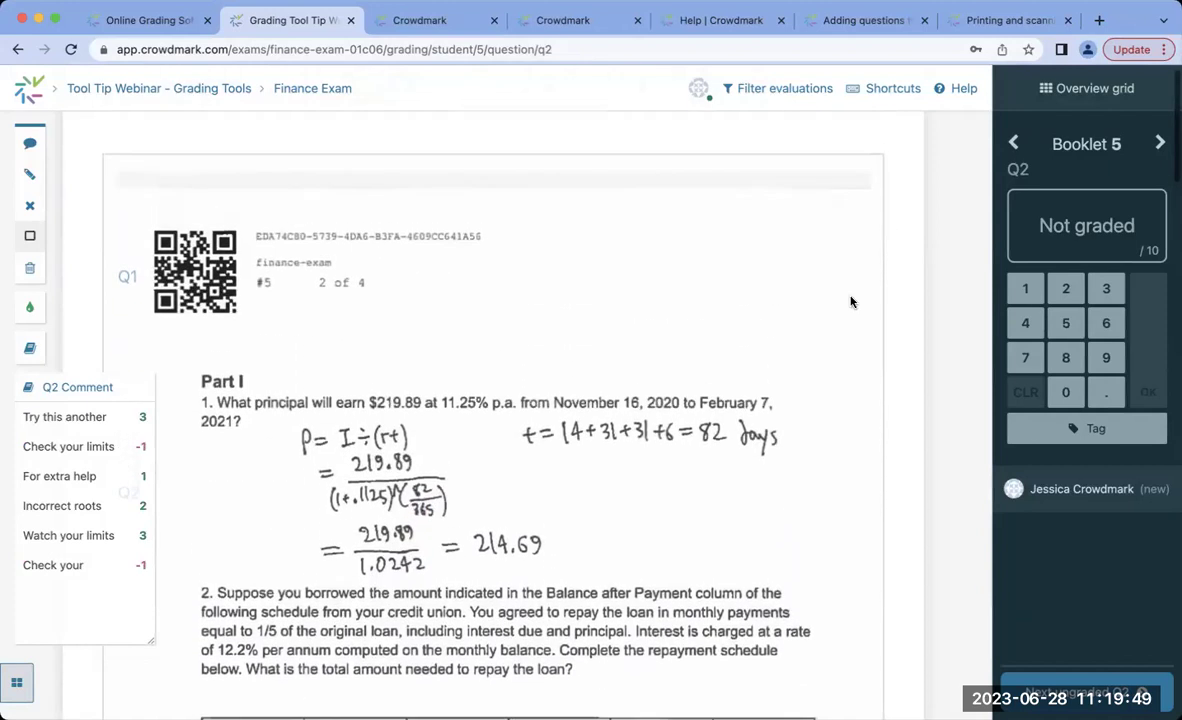
scroll(851, 302, up, 1)
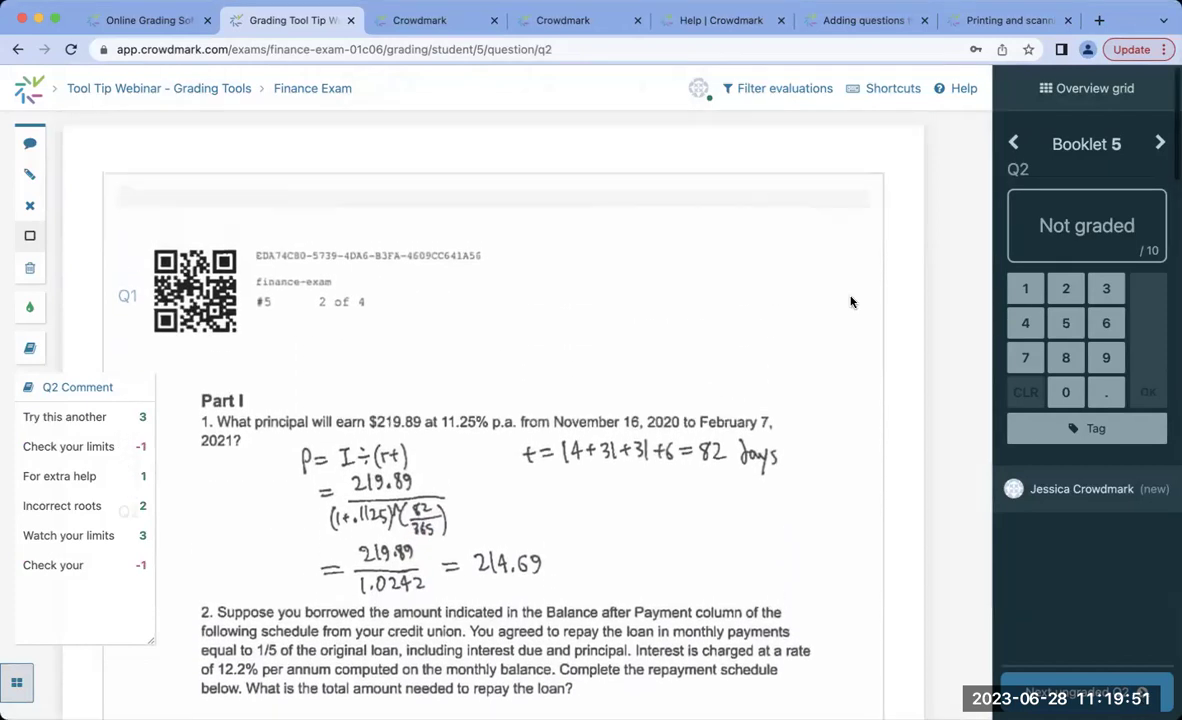
click(312, 90)
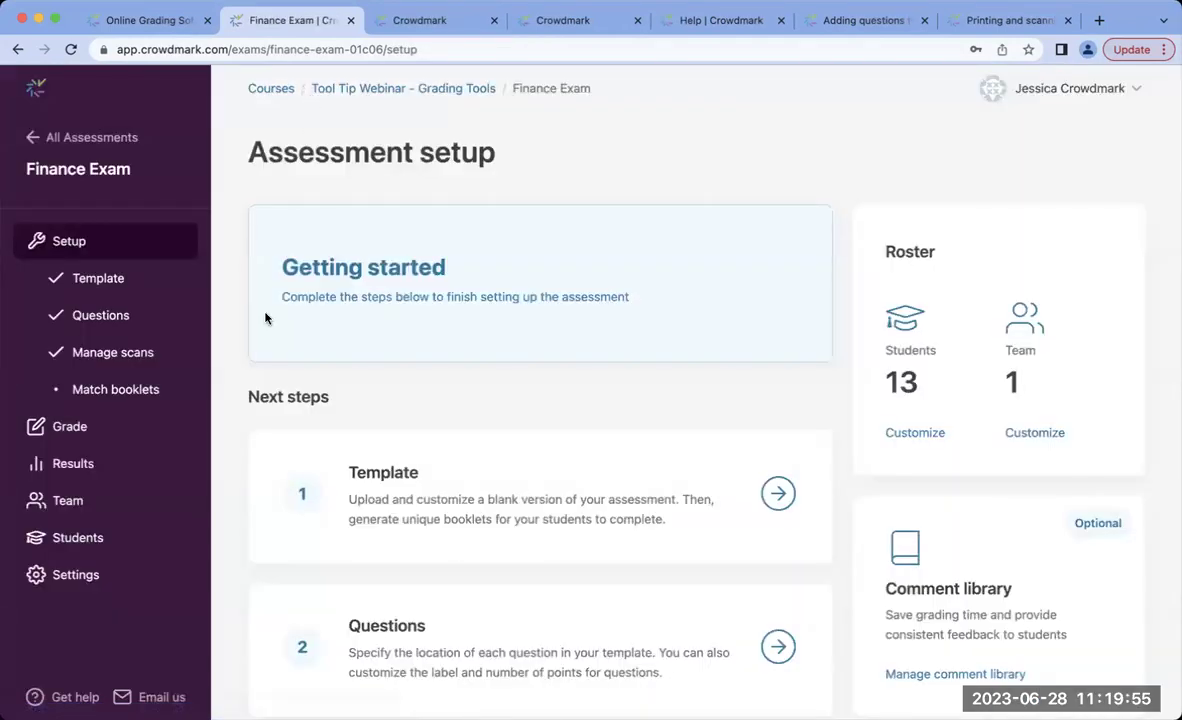
click(136, 430)
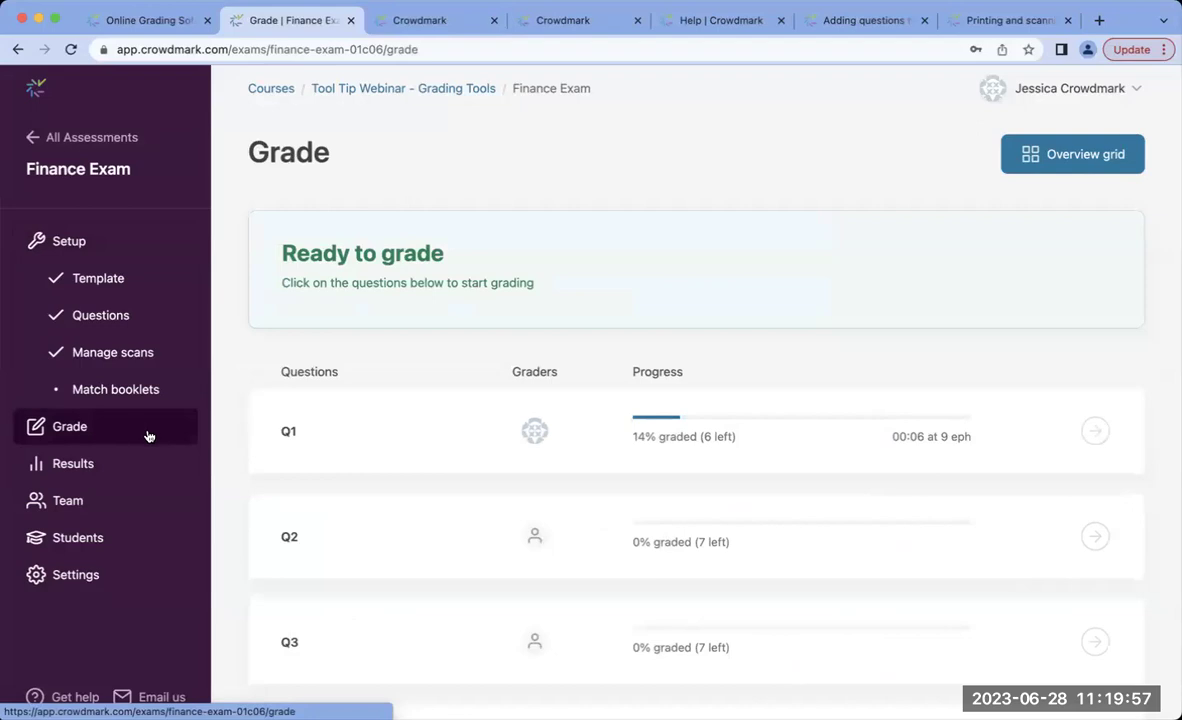